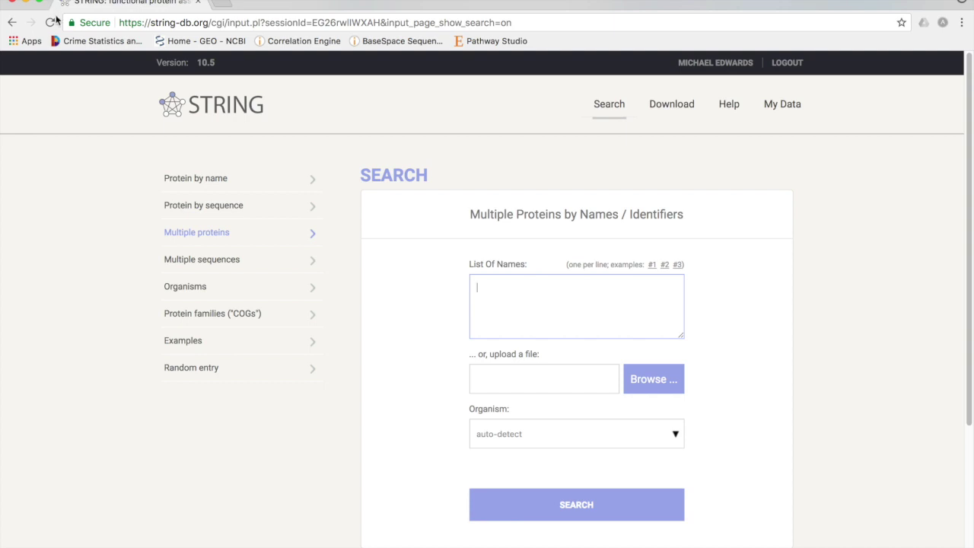
Fill the multiple proteins search with the copied gene list and set the organism to Homo sapiens
click(196, 235)
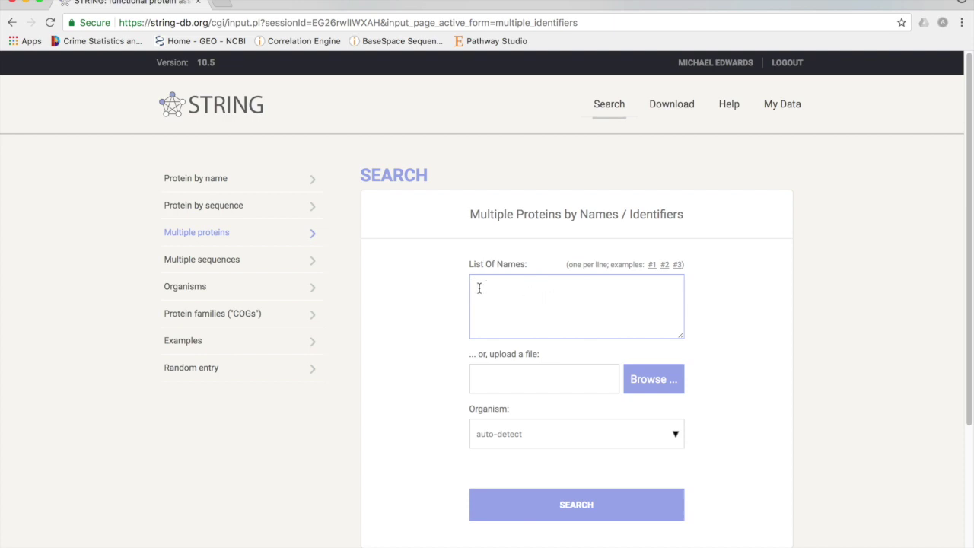
key(super+v)
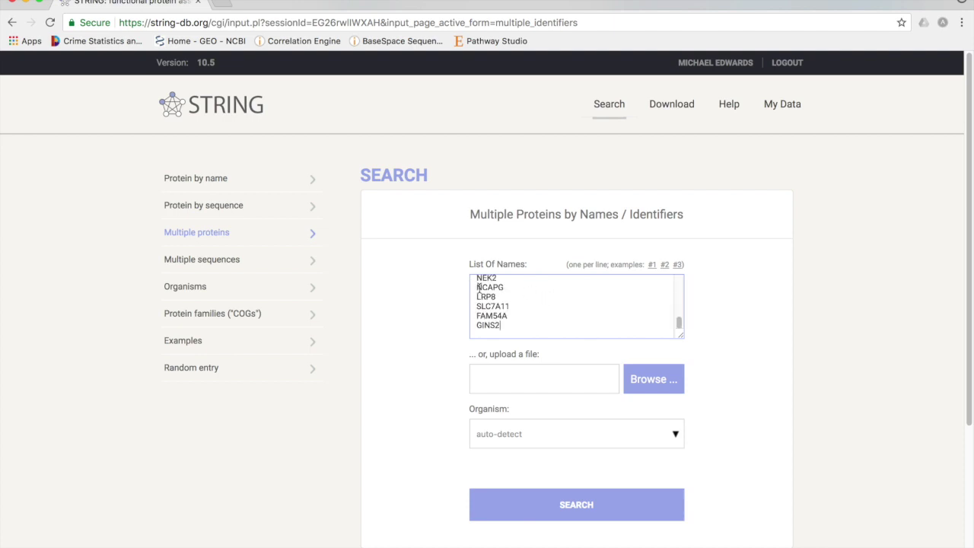
scroll(559, 437, down, 2)
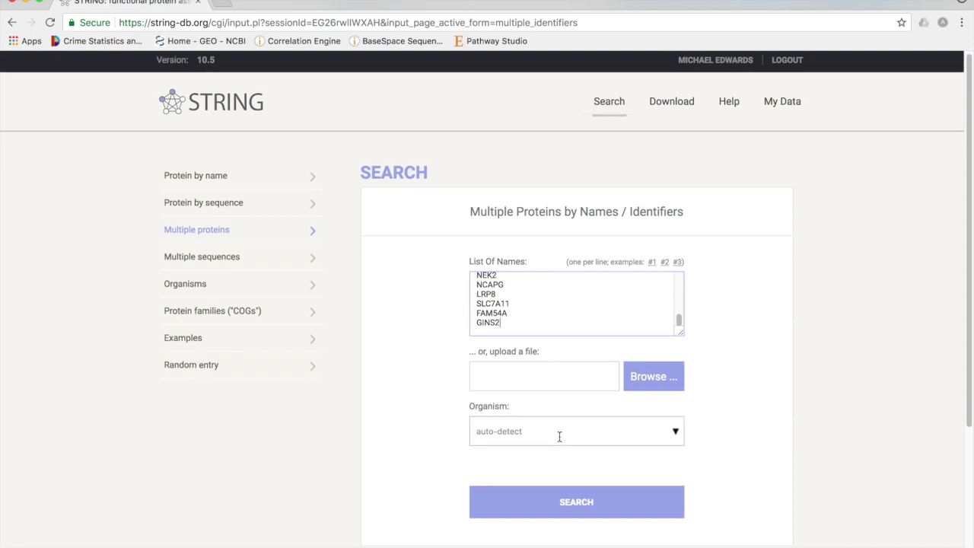
click(675, 370)
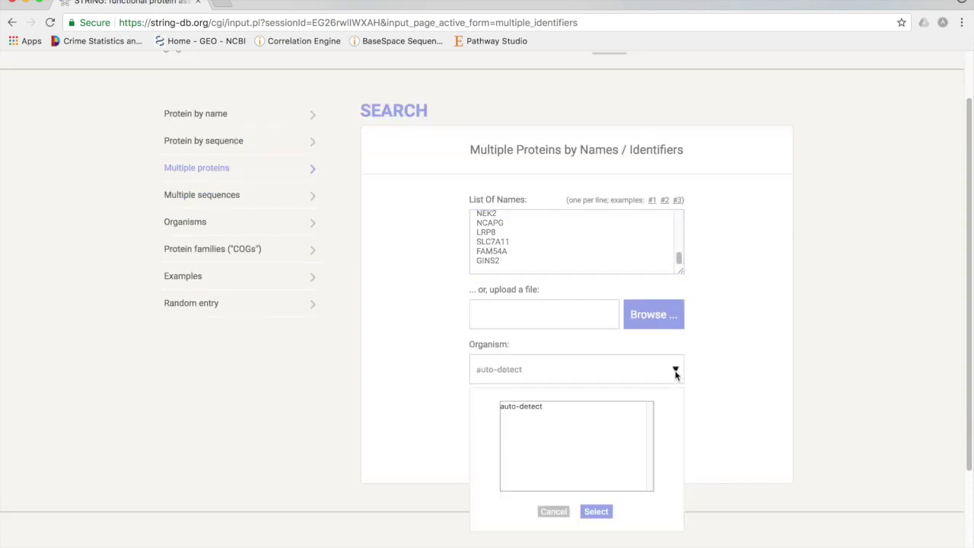
click(540, 415)
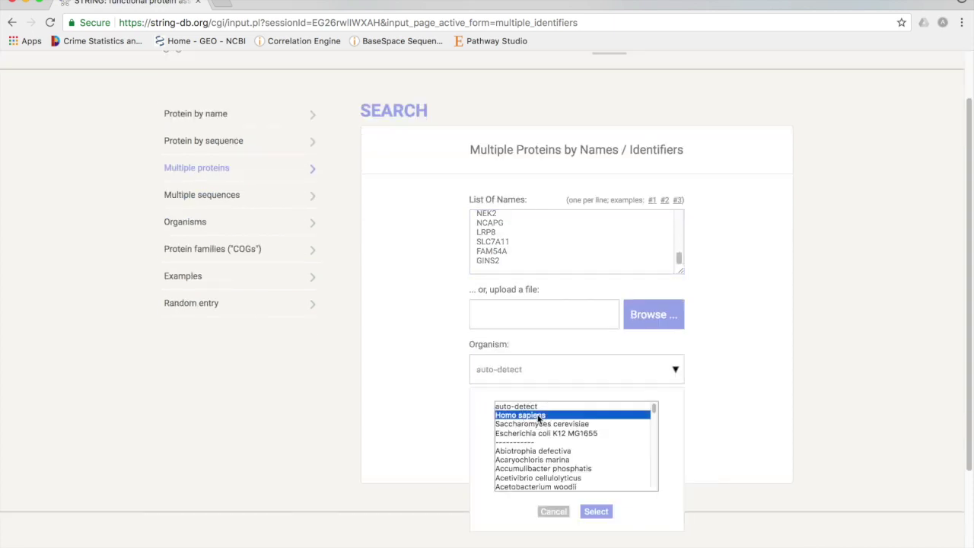
click(597, 512)
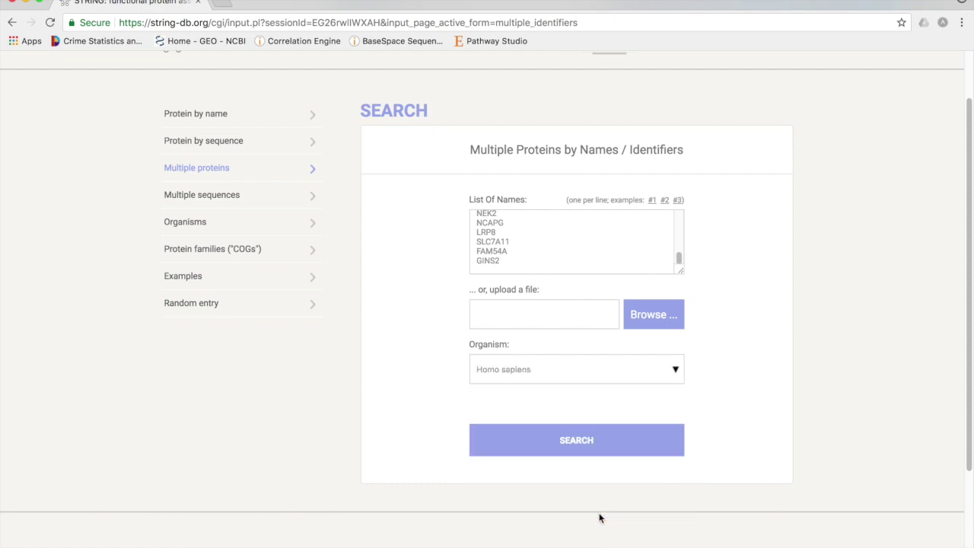
Run the protein search and continue with all matched Homo sapiens proteins to build the interaction network
click(597, 441)
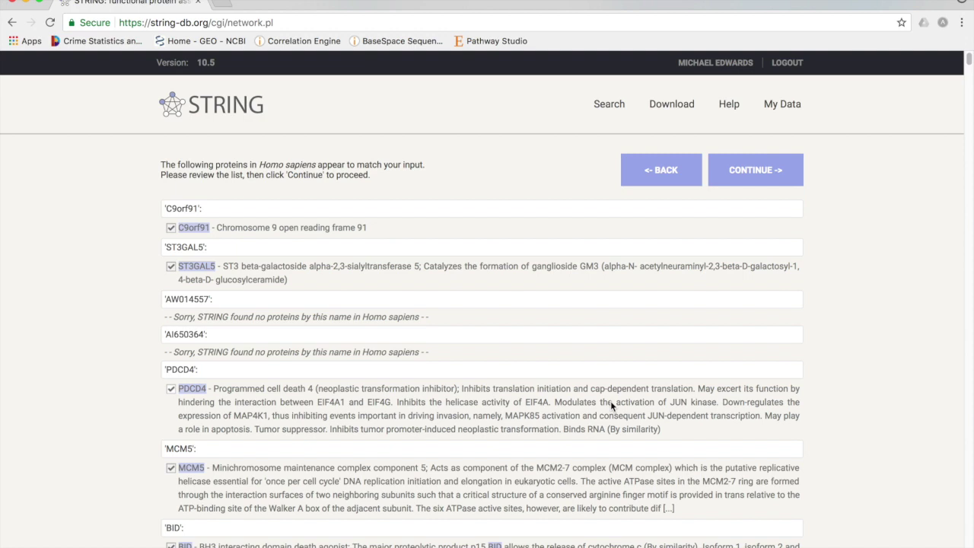
click(748, 175)
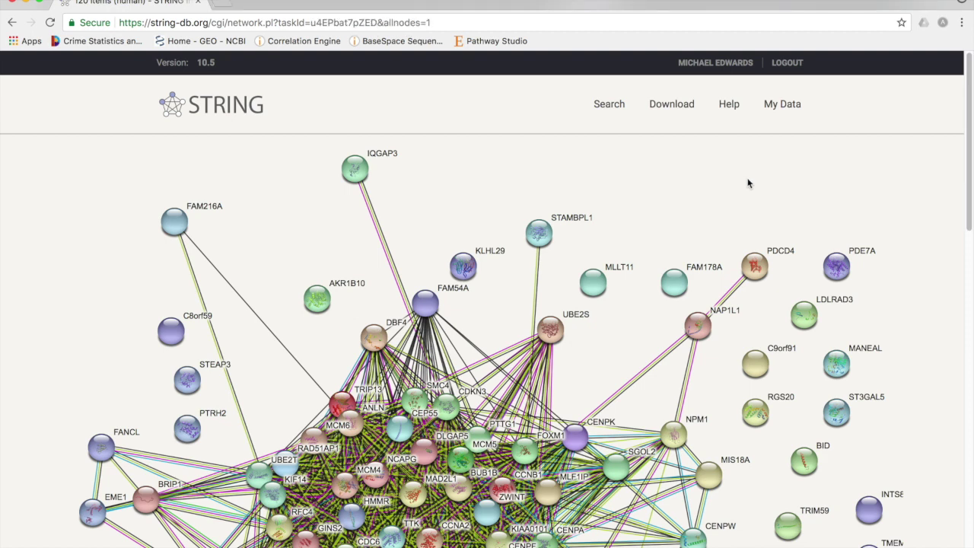
Show the network's legend and inspect the evidence details for the interaction between SQSTM1 and TRIB3
scroll(726, 256, down, 1)
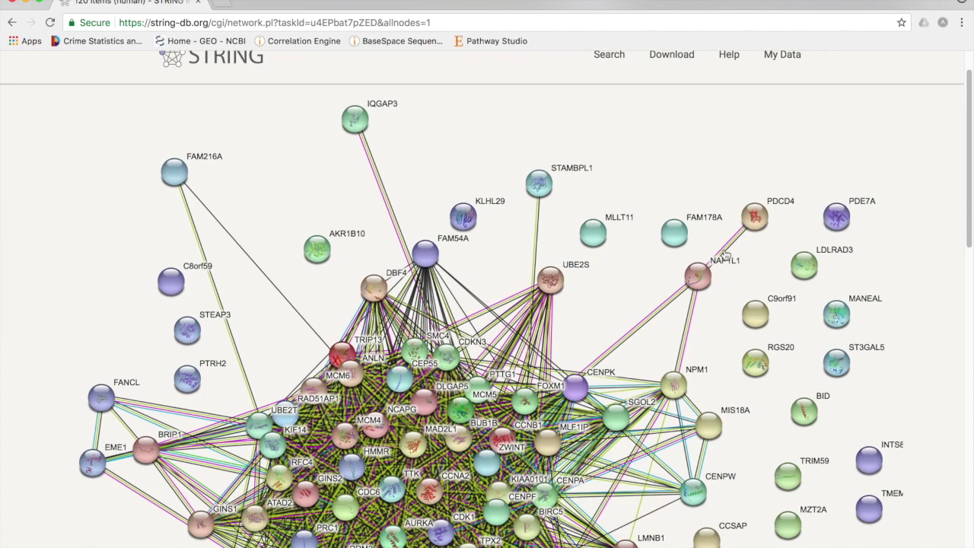
scroll(726, 255, down, 5)
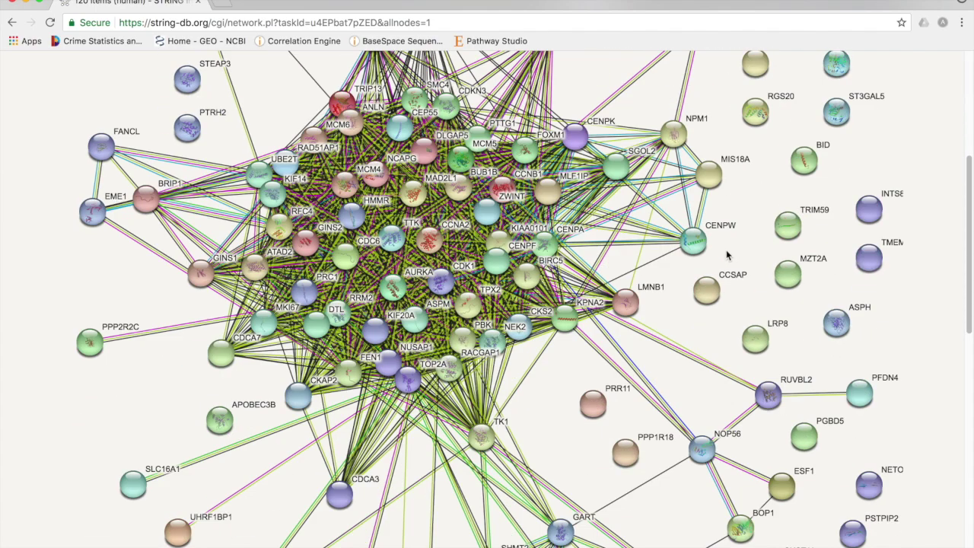
scroll(734, 265, down, 6)
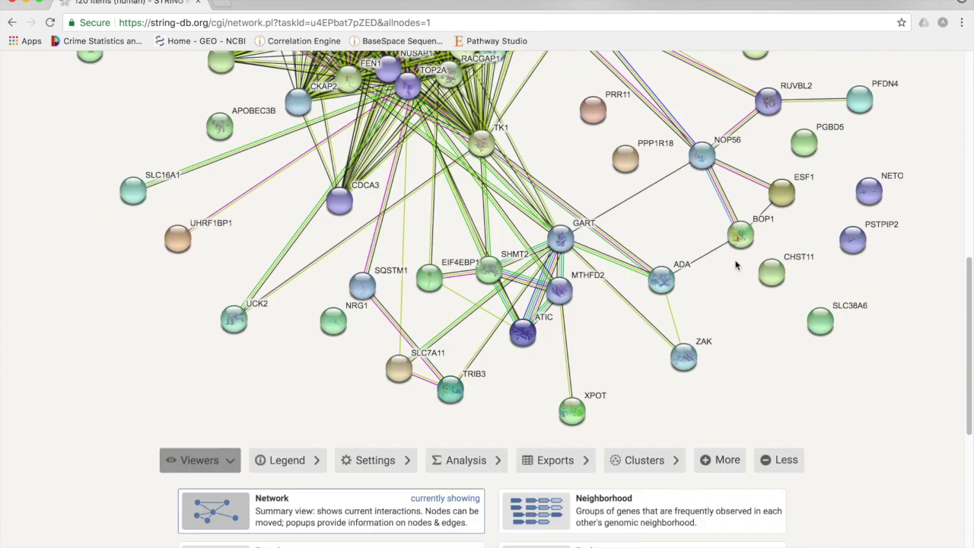
scroll(735, 264, down, 2)
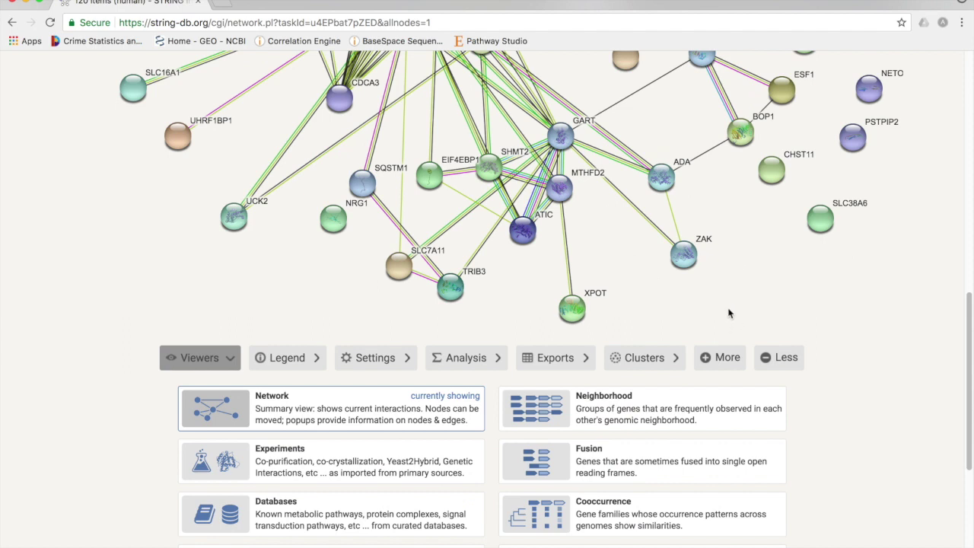
scroll(256, 310, down, 1)
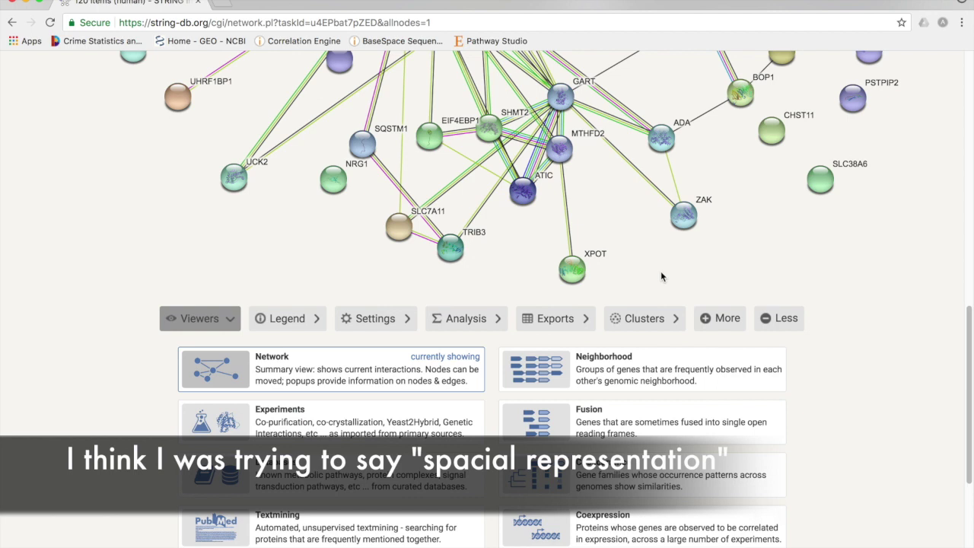
scroll(147, 398, down, 2)
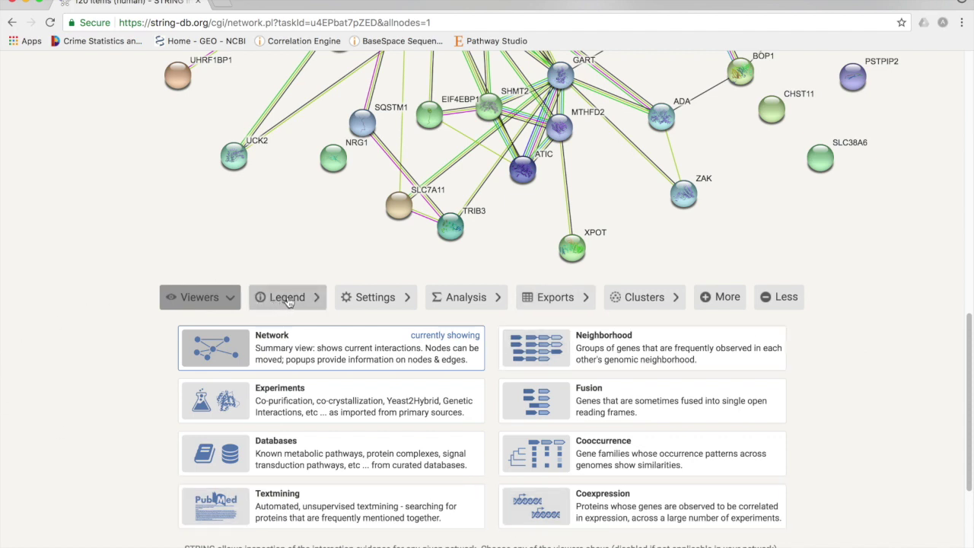
click(288, 302)
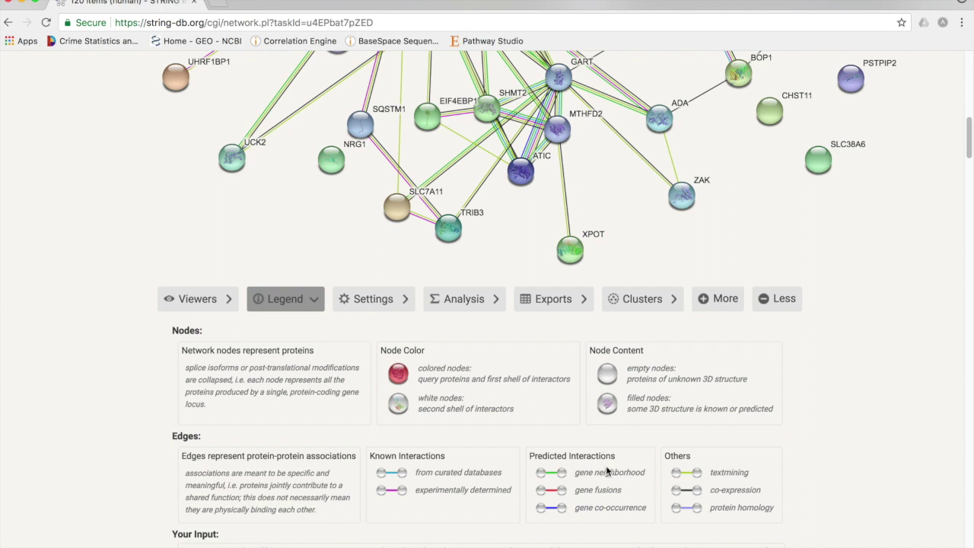
click(386, 158)
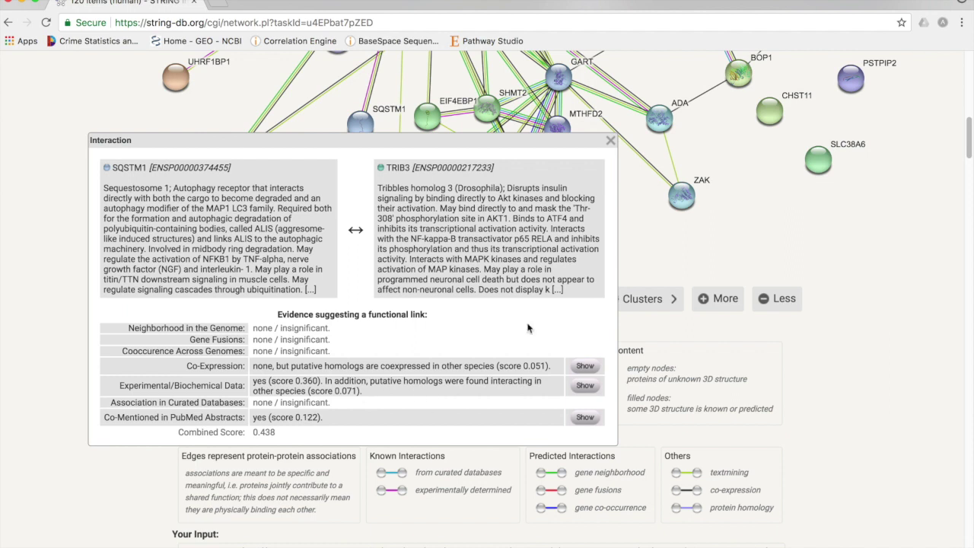
click(611, 141)
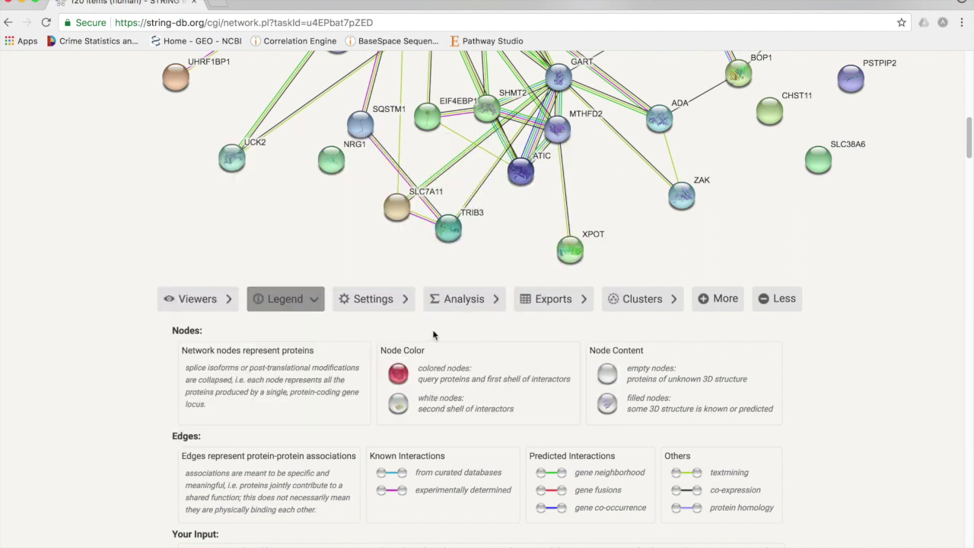
Review the network's basic and advanced settings, from edge meaning and interaction sources to display simplifications
click(384, 304)
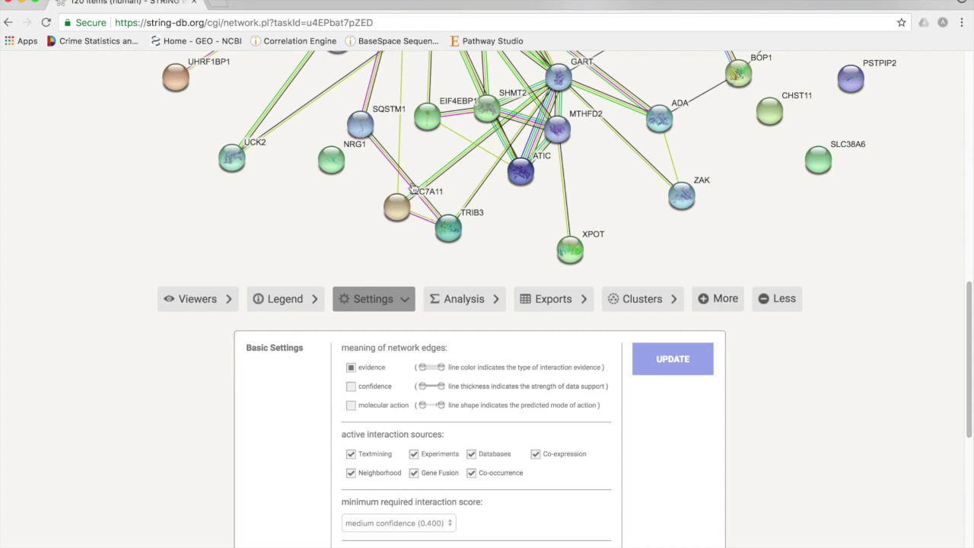
scroll(802, 405, down, 5)
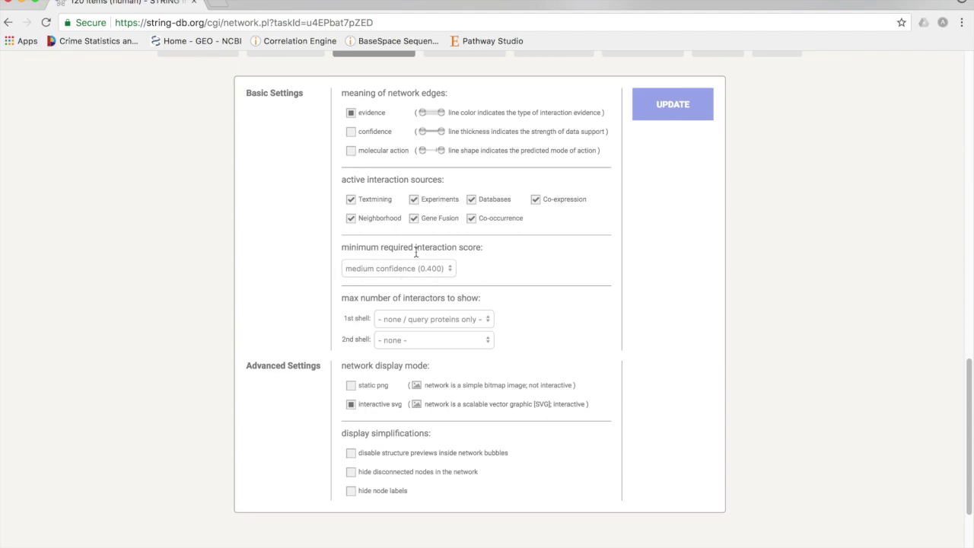
scroll(676, 318, up, 2)
scroll(676, 318, up, 6)
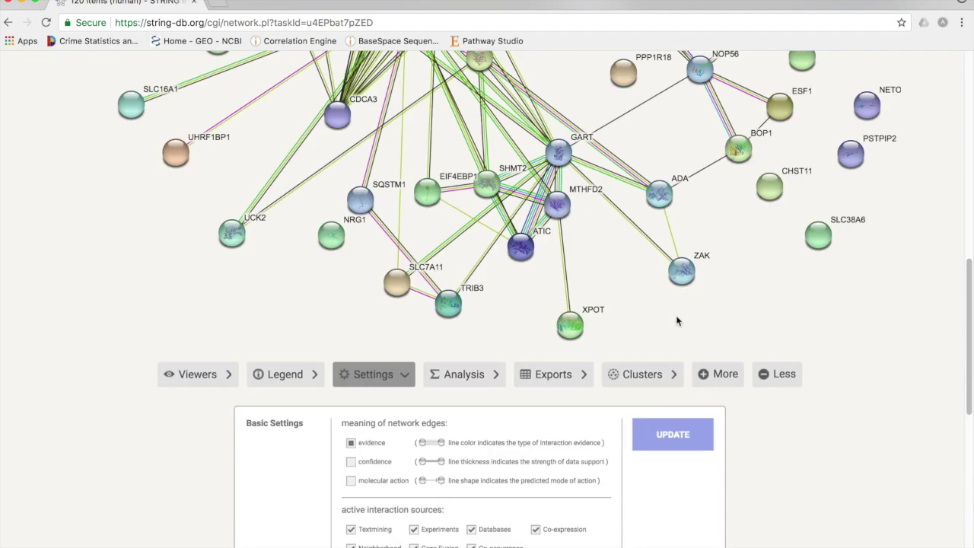
scroll(558, 400, up, 1)
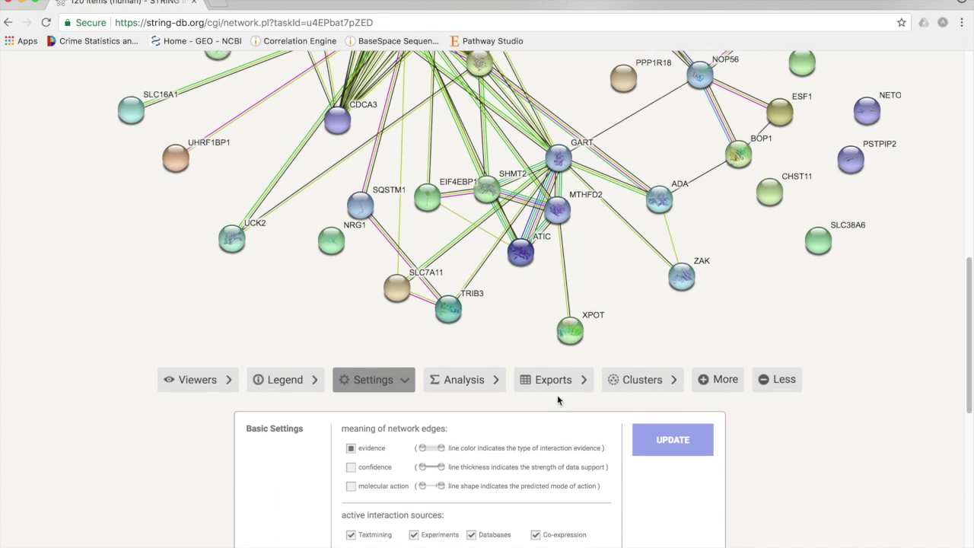
Open the network analysis, read the network stats, and compare them with the dense cluster and the unconnected proteins in the network
scroll(558, 400, down, 1)
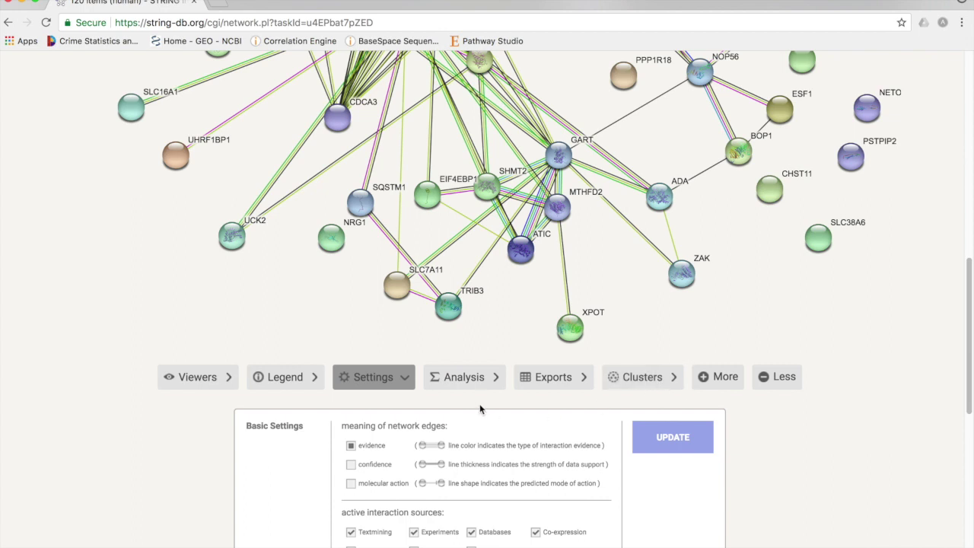
scroll(479, 403, up, 1)
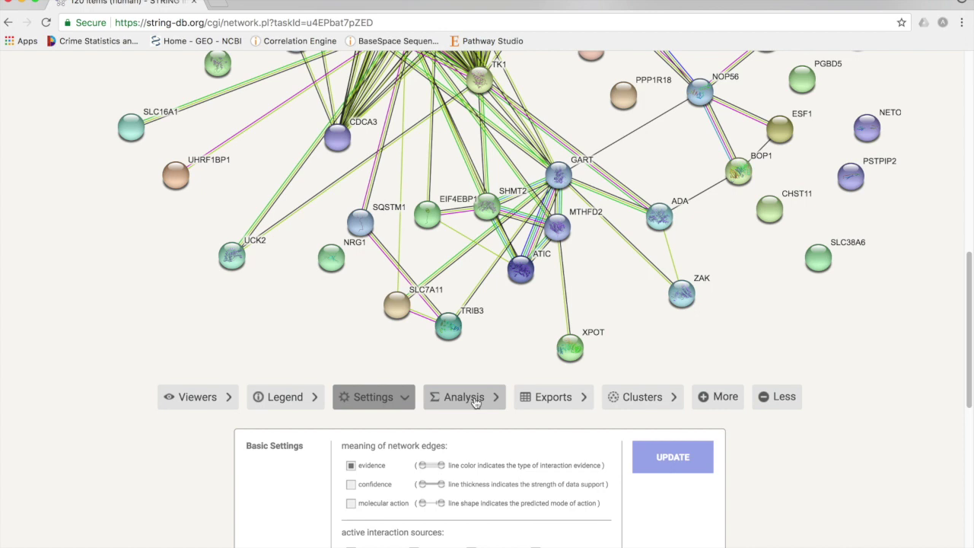
click(473, 401)
scroll(471, 401, down, 1)
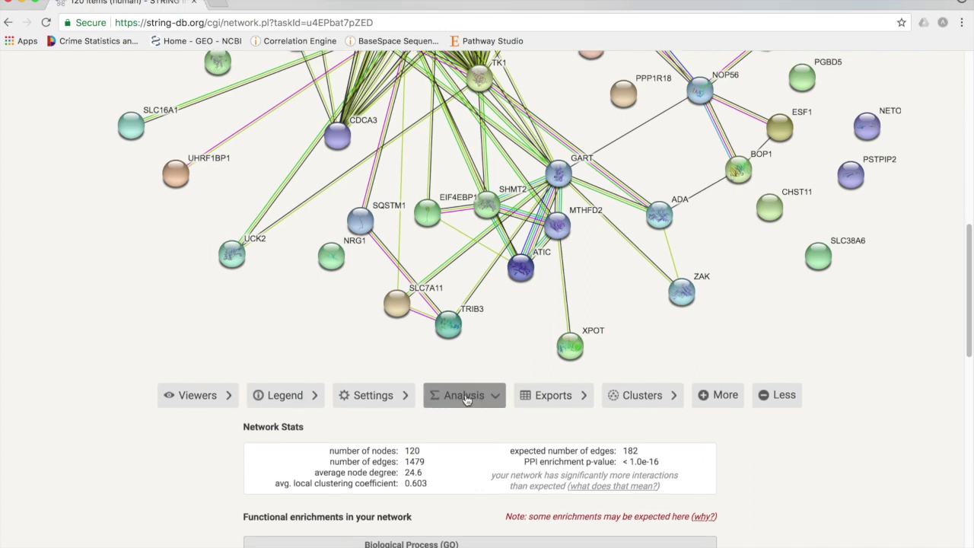
scroll(454, 410, down, 3)
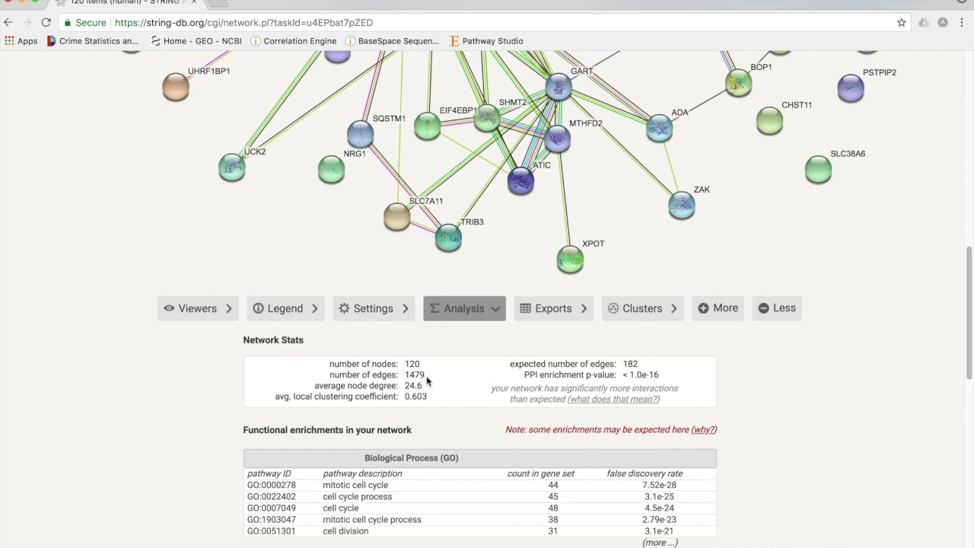
scroll(427, 375, up, 5)
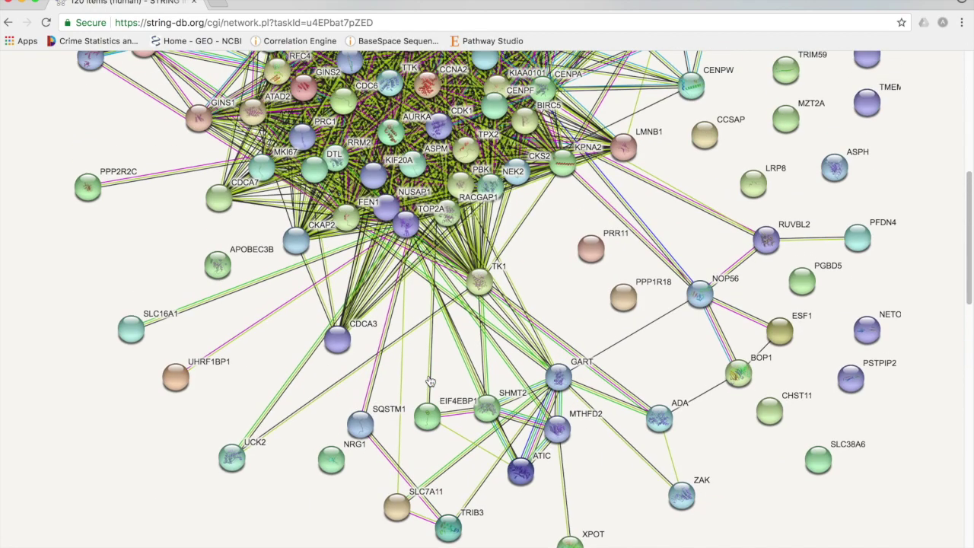
scroll(430, 380, up, 3)
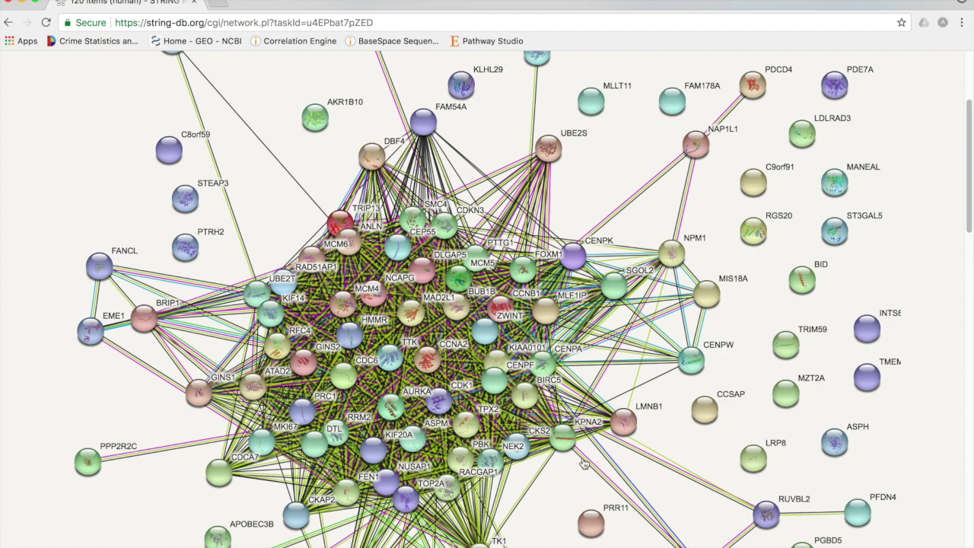
scroll(587, 467, down, 1)
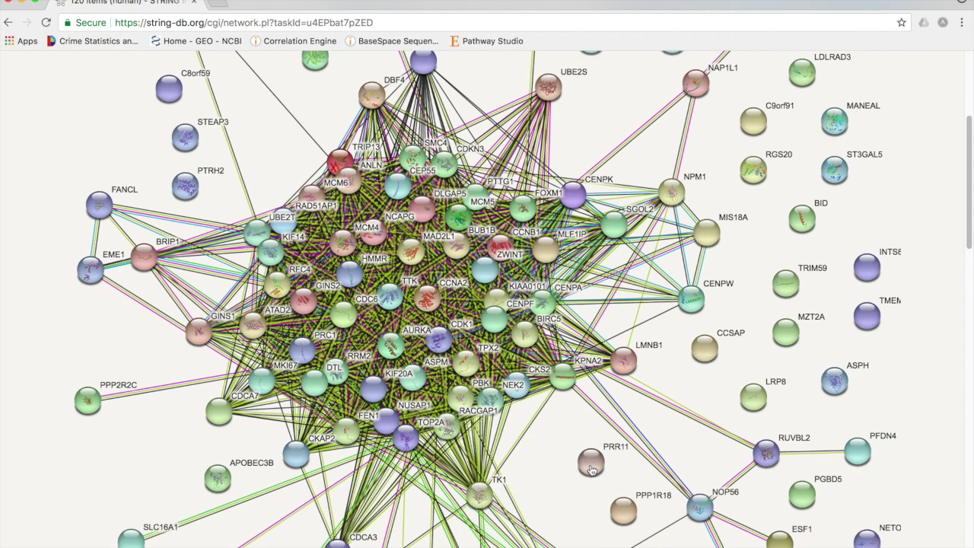
scroll(591, 469, down, 1)
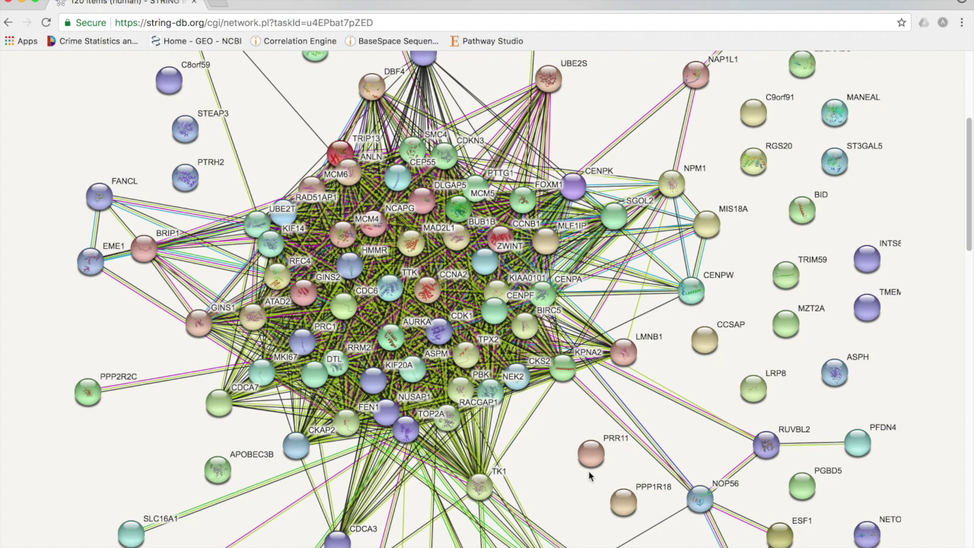
scroll(598, 478, down, 2)
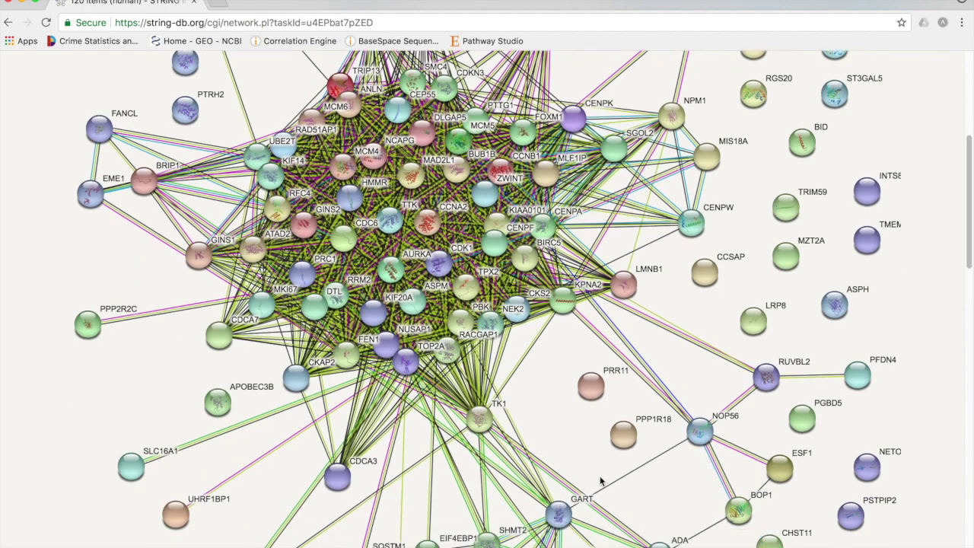
Expand the full list of Biological Process (GO) enrichments and look through its pathways, gene counts and false discovery rates
scroll(601, 481, down, 10)
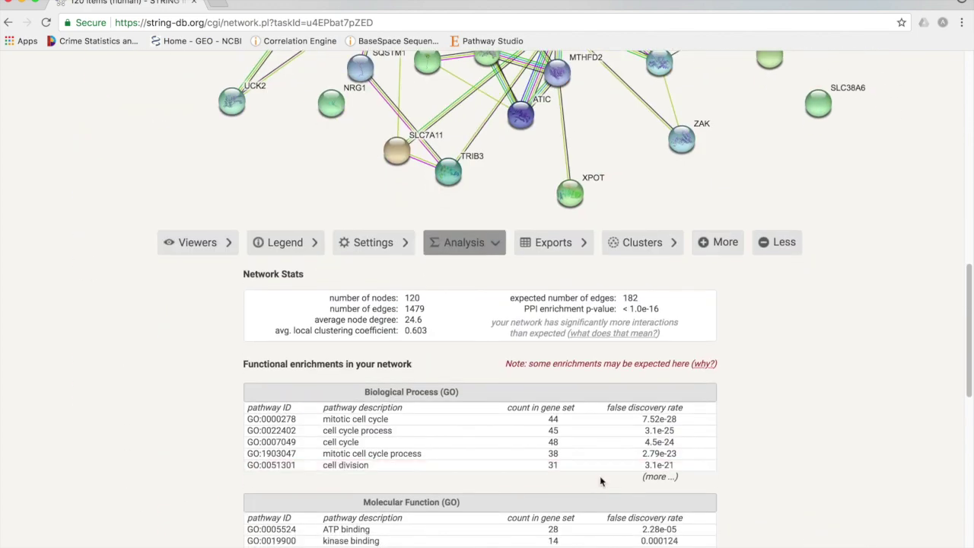
scroll(599, 475, down, 4)
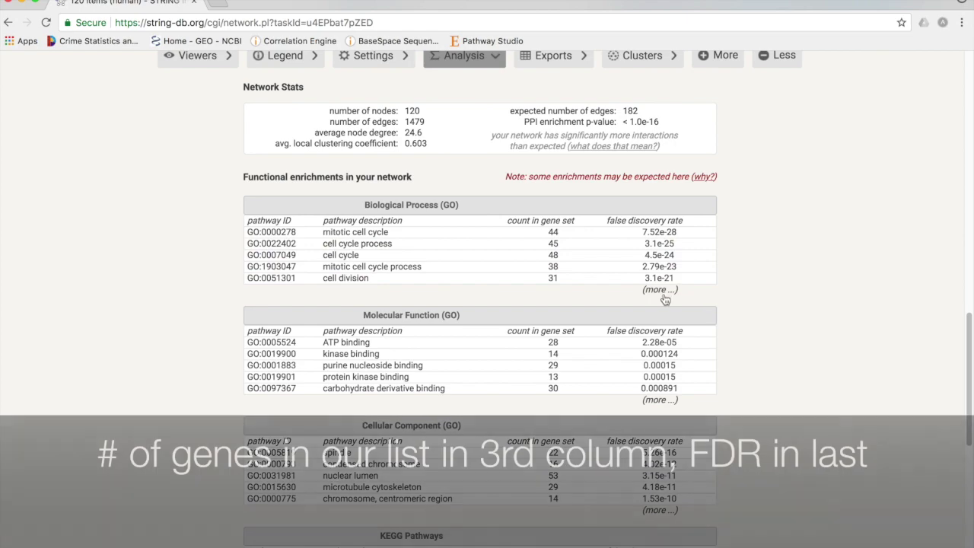
click(659, 290)
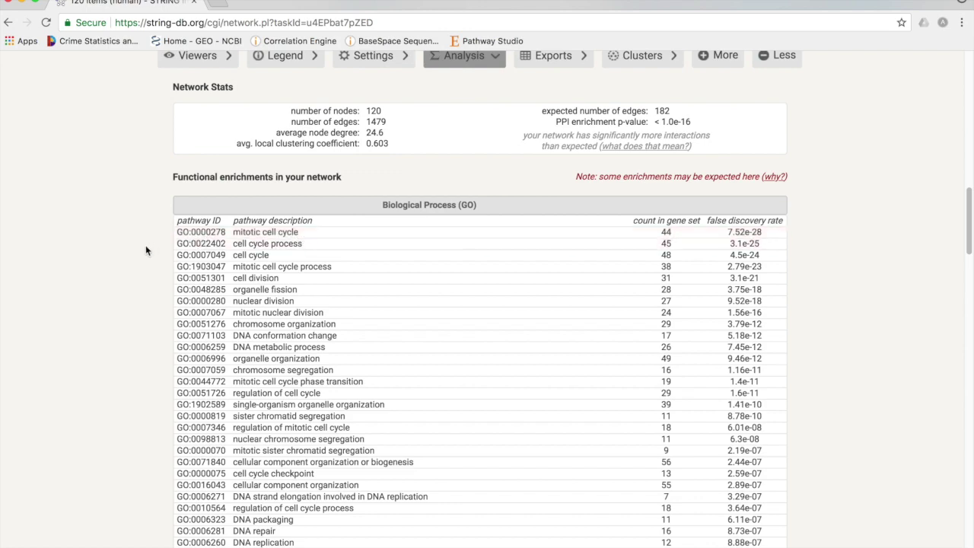
scroll(147, 250, down, 2)
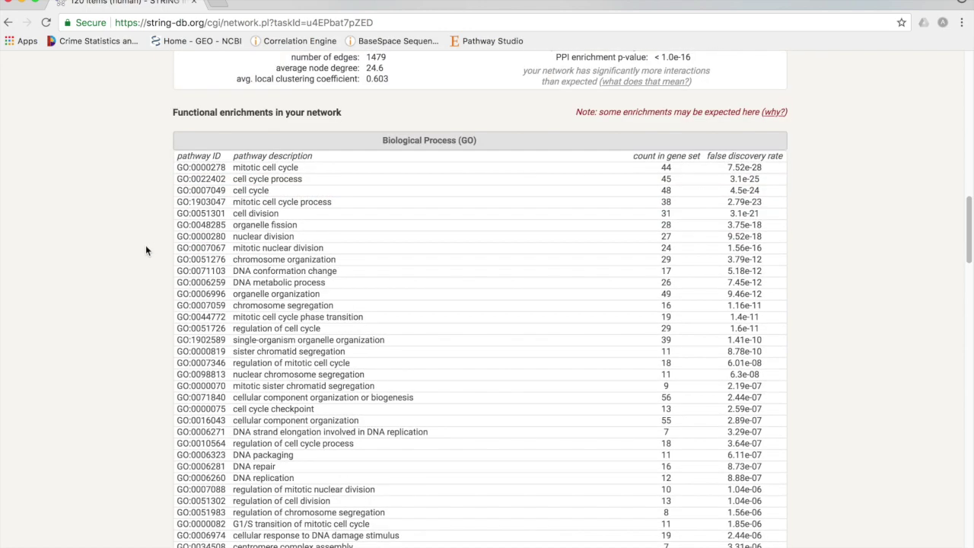
scroll(147, 250, down, 1)
scroll(147, 250, down, 2)
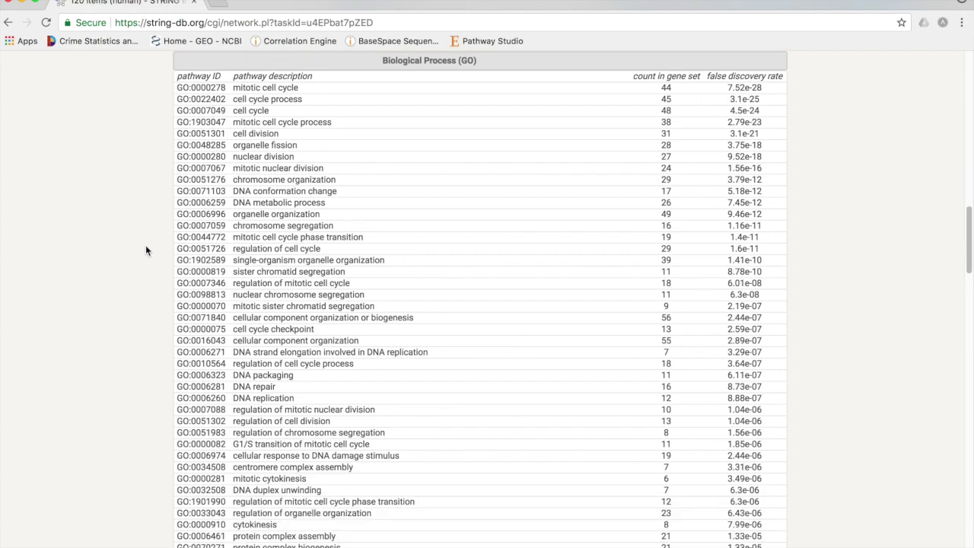
scroll(147, 250, down, 2)
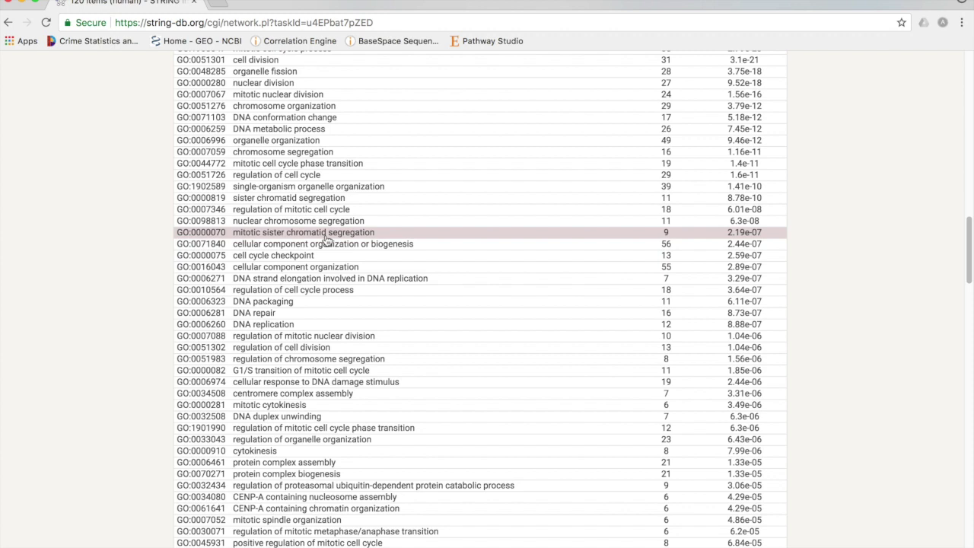
scroll(325, 240, down, 1)
scroll(326, 240, down, 5)
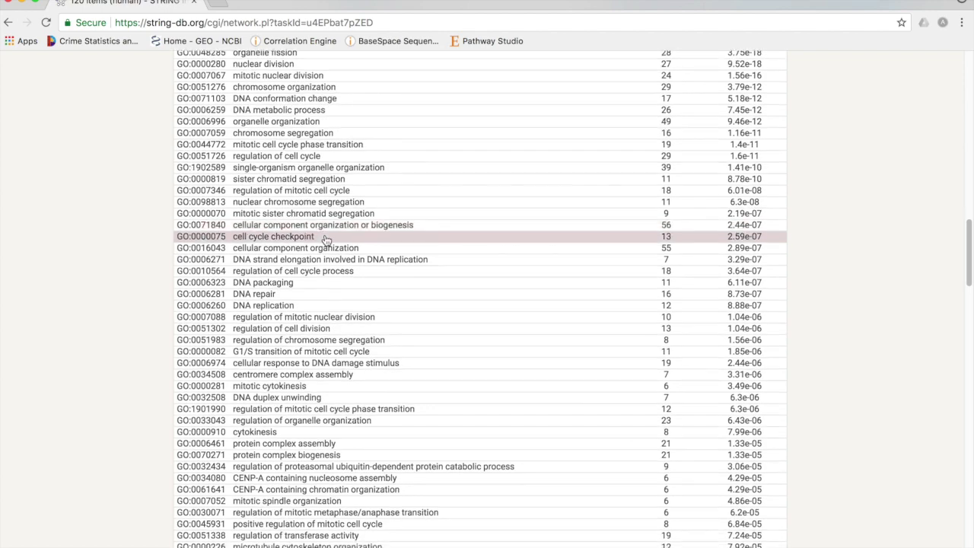
scroll(326, 240, down, 2)
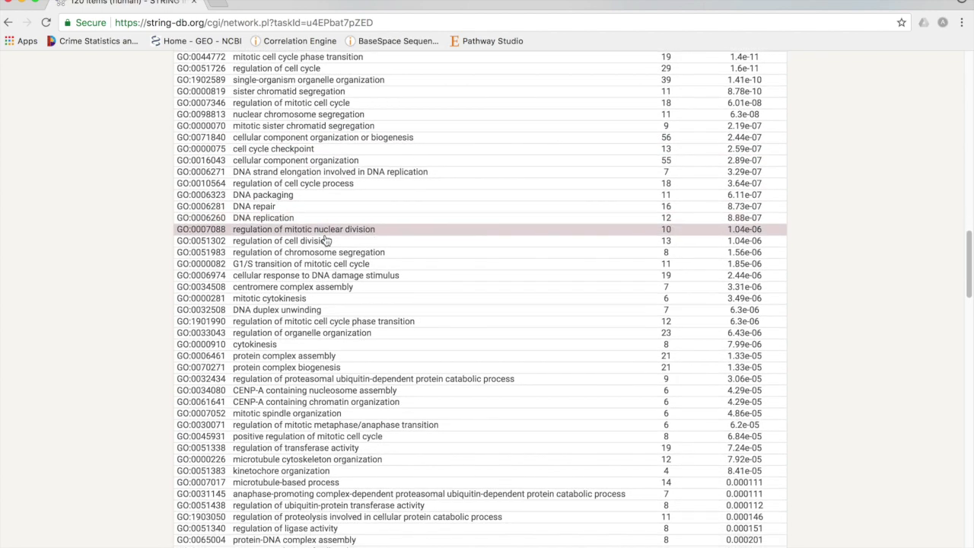
click(324, 190)
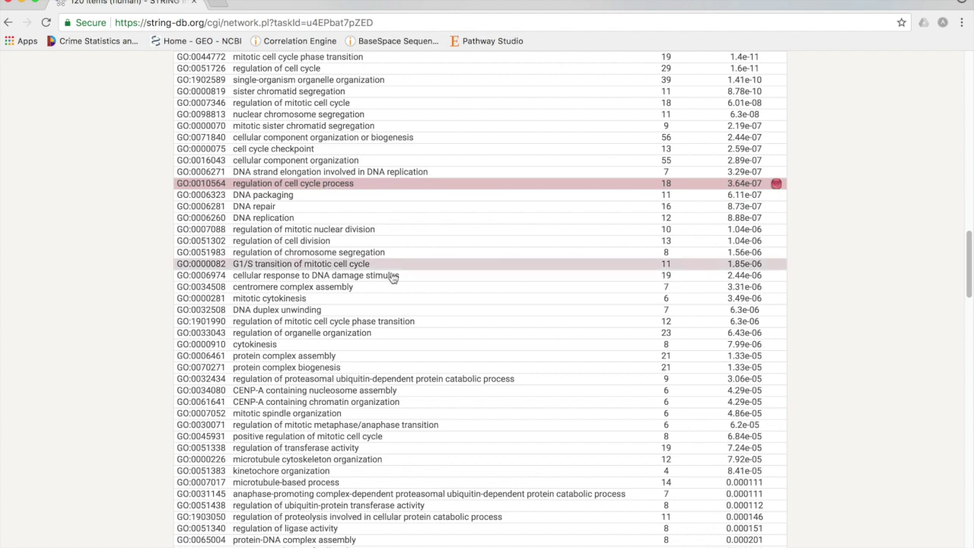
scroll(388, 277, down, 2)
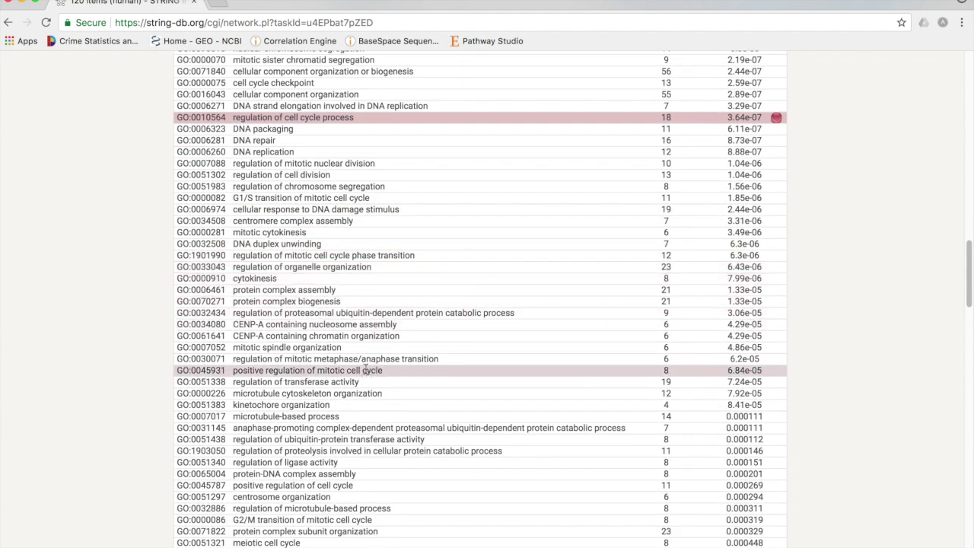
click(350, 117)
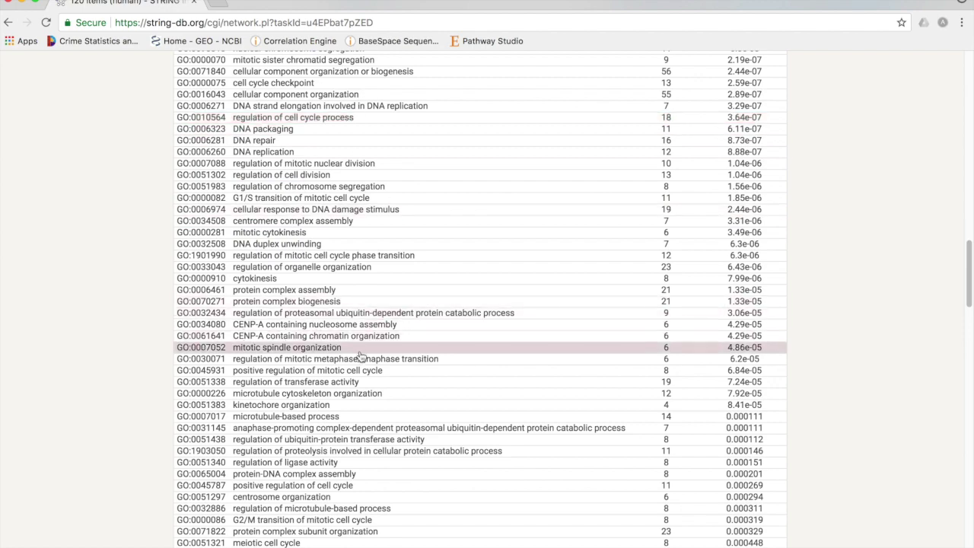
Highlight the Biological Process terms positive regulation of mitotic cell cycle and negative regulation of cell cycle for colouring in the network
click(350, 373)
scroll(344, 379, down, 5)
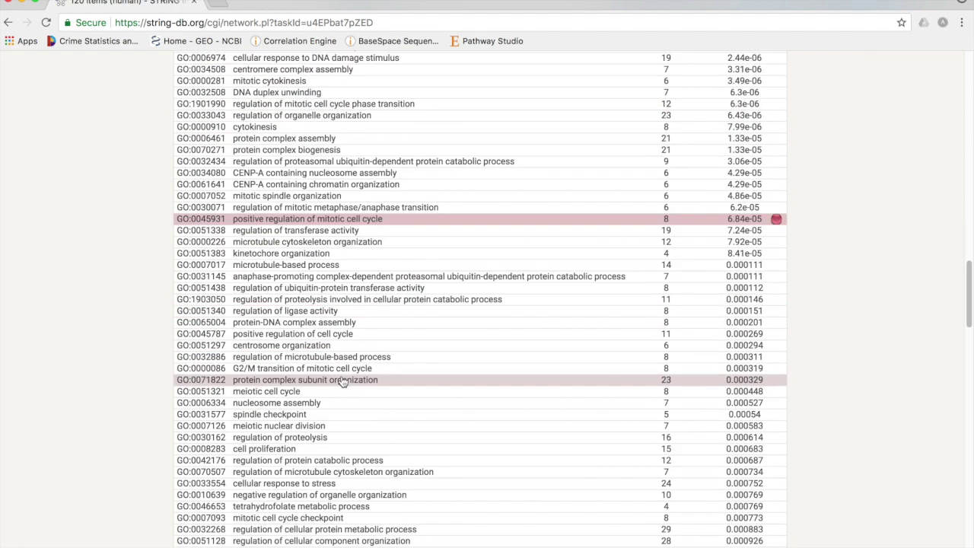
scroll(343, 382, down, 2)
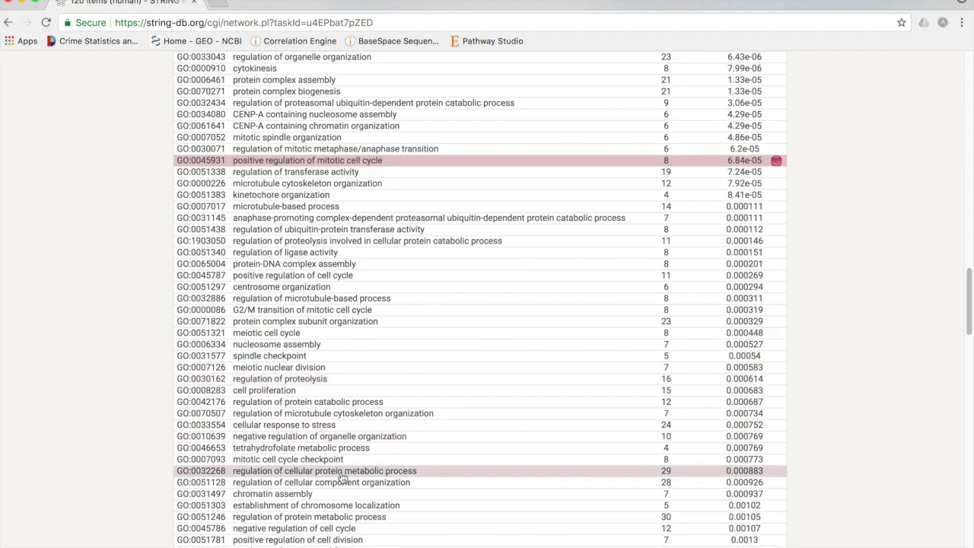
click(345, 530)
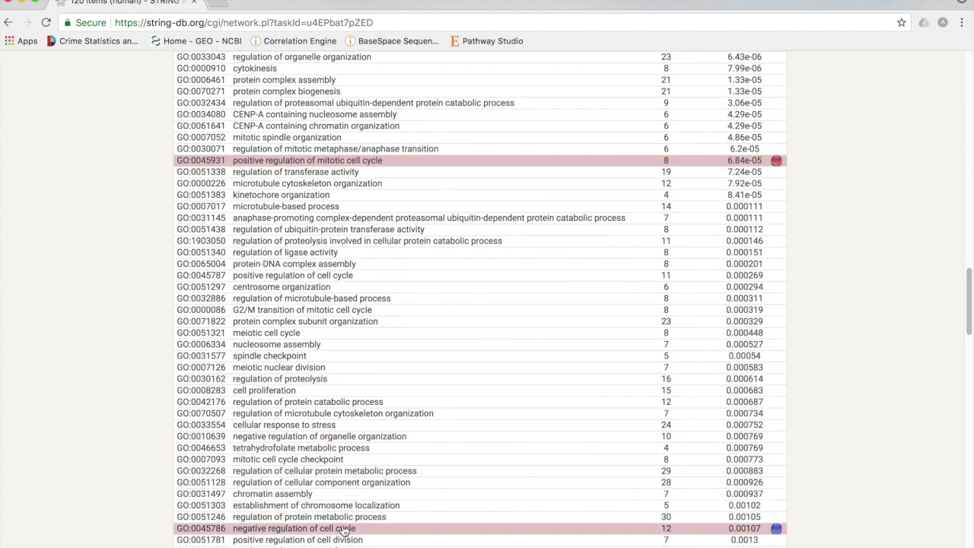
Look through the remaining Biological Process (GO) terms and highlight DNA repair as well
scroll(366, 487, down, 1)
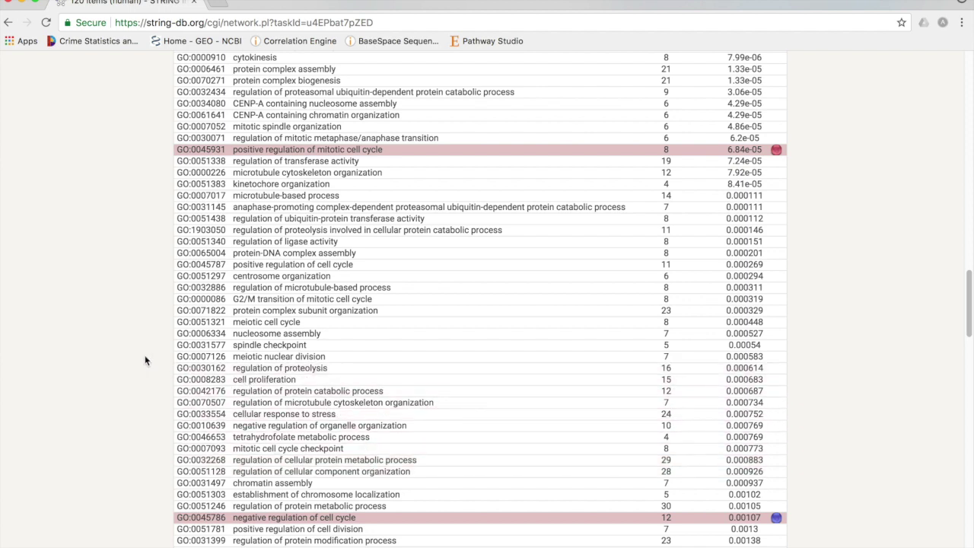
scroll(108, 347, down, 1)
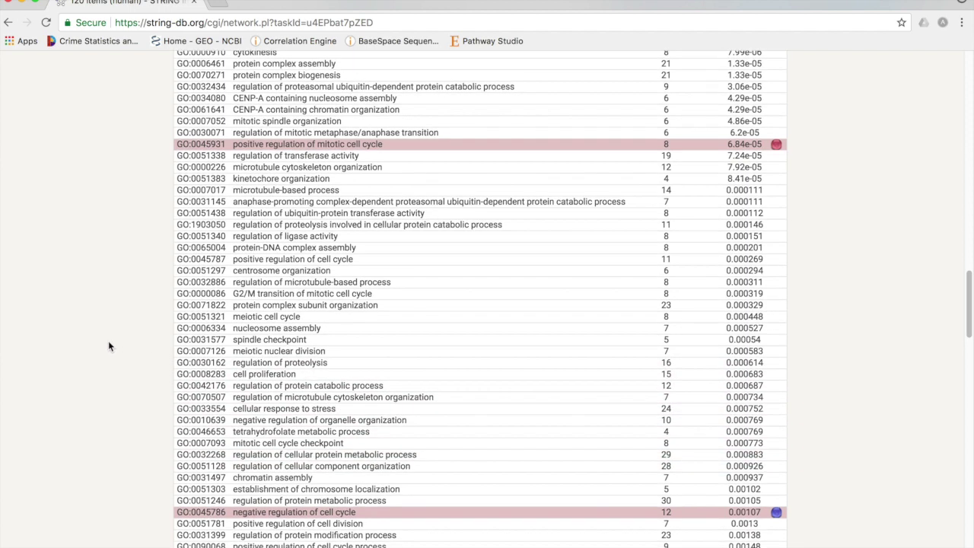
scroll(111, 356, down, 3)
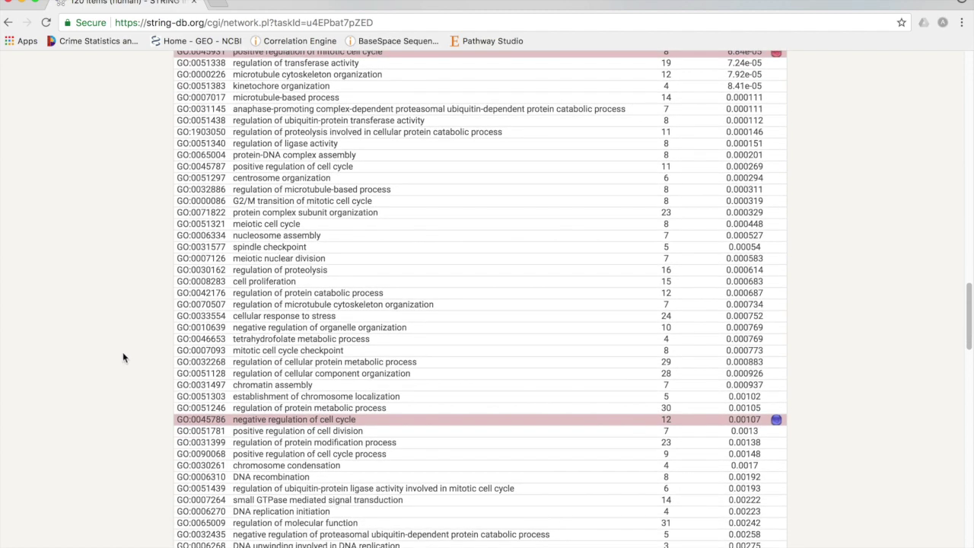
scroll(145, 364, down, 1)
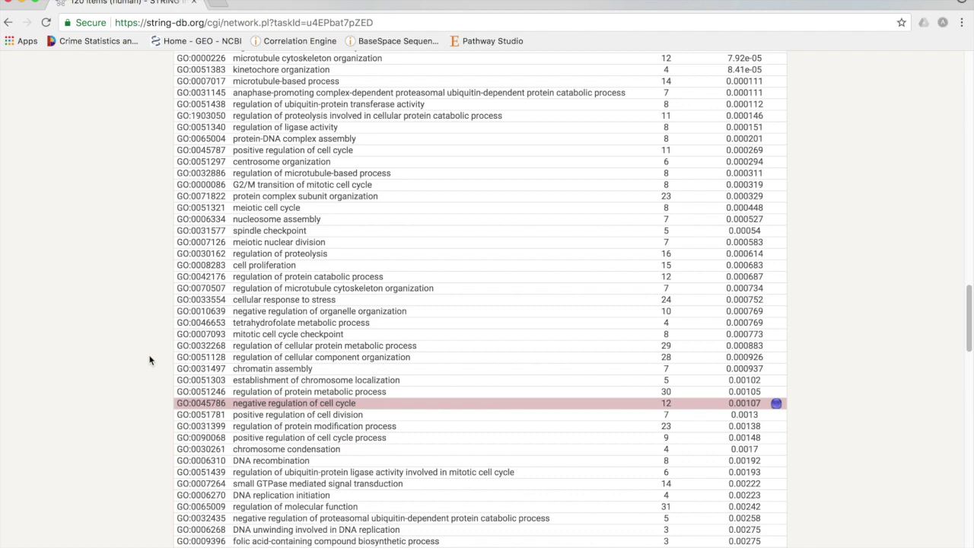
scroll(146, 361, down, 1)
scroll(140, 360, down, 2)
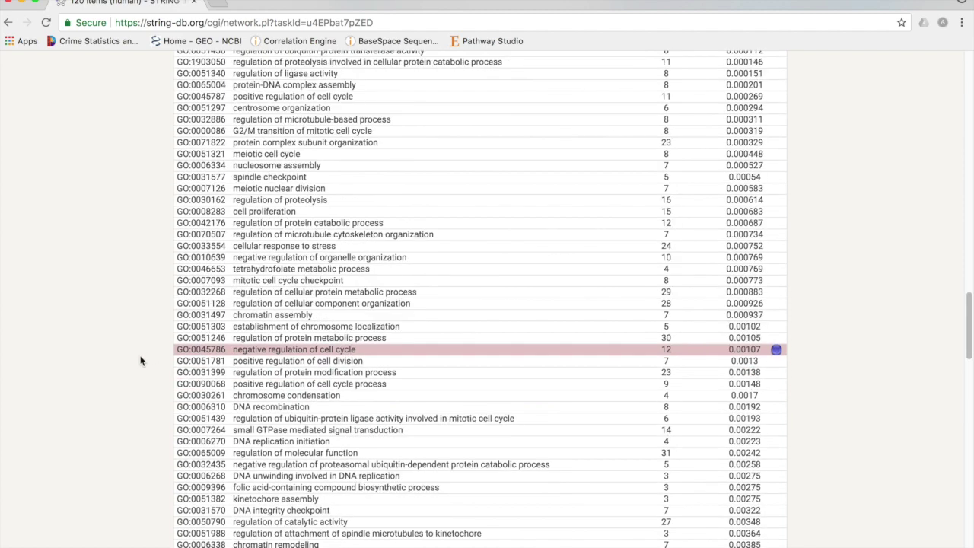
scroll(141, 360, down, 5)
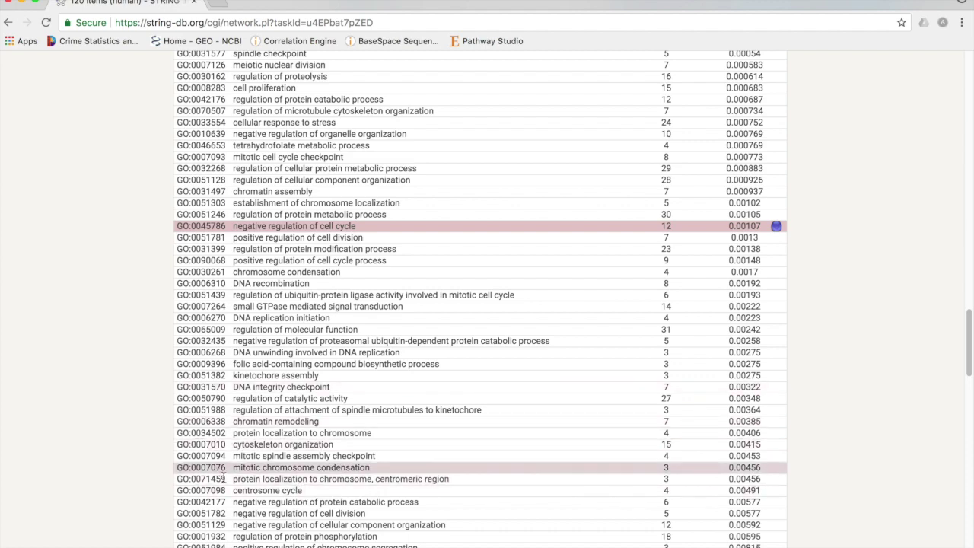
scroll(120, 390, up, 10)
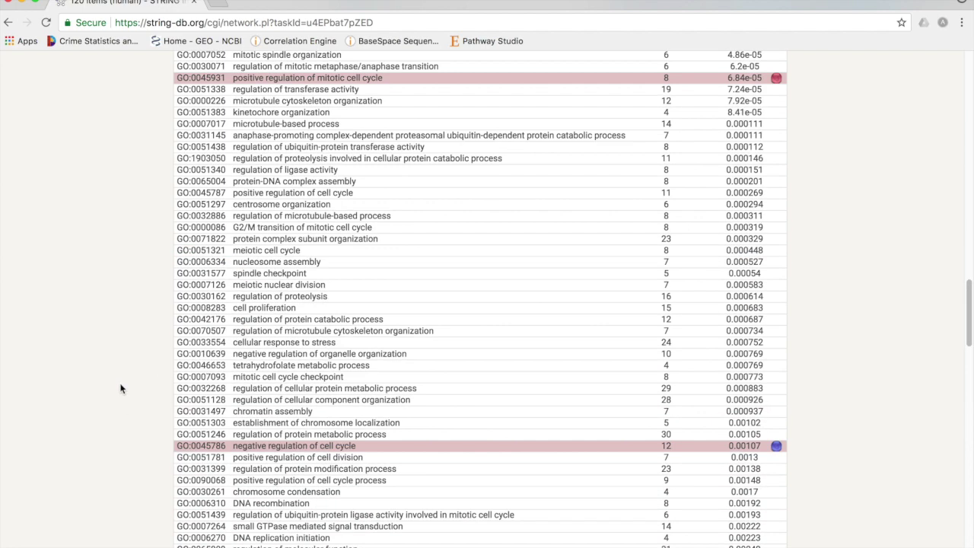
scroll(121, 388, up, 9)
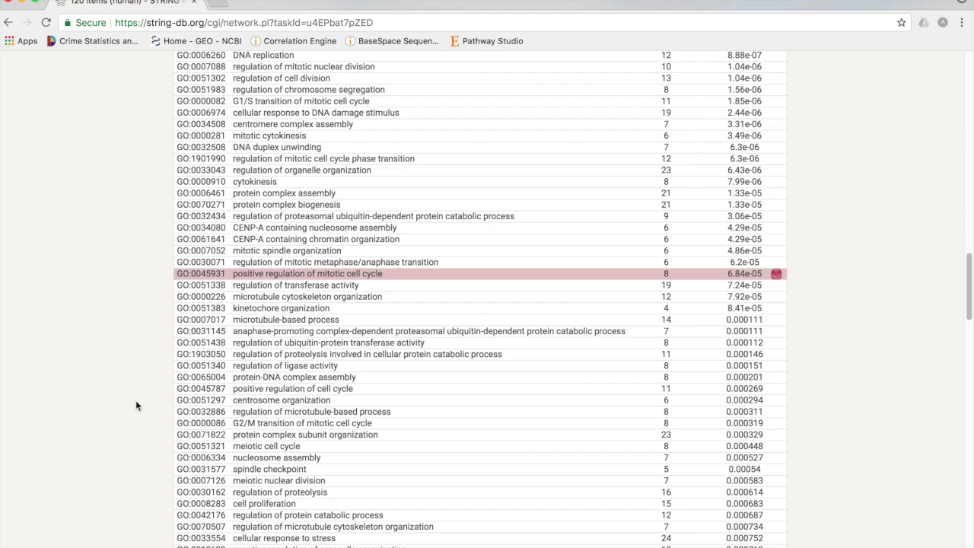
scroll(264, 165, up, 4)
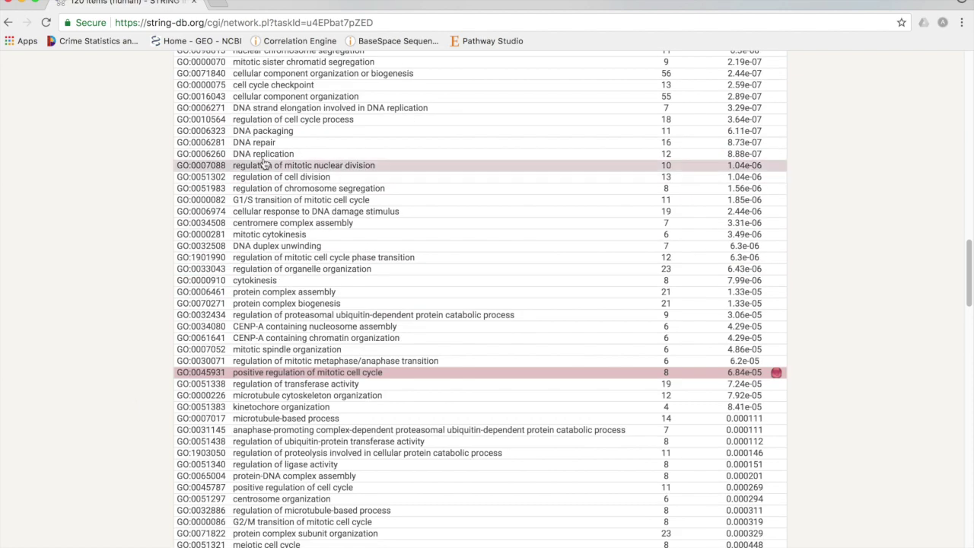
click(295, 143)
scroll(442, 250, down, 1)
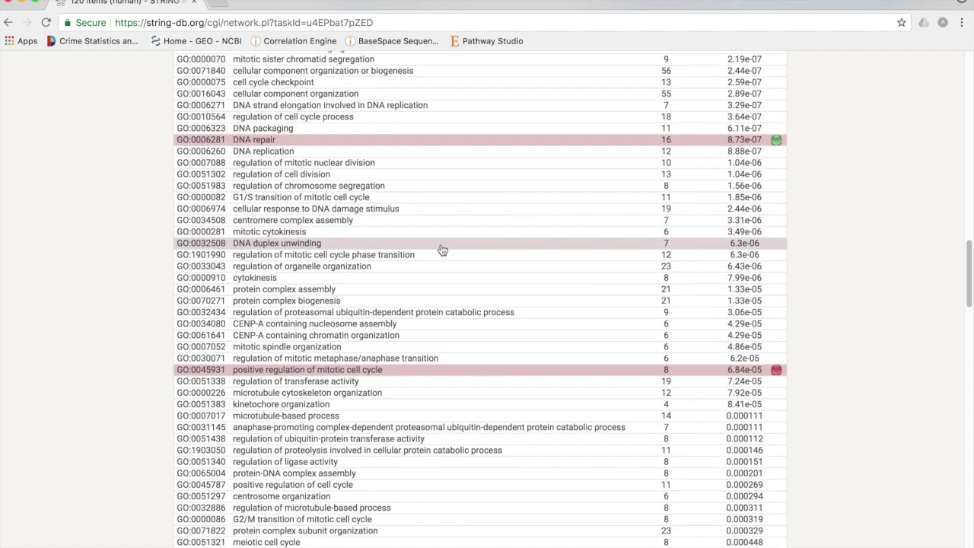
Highlight nuclear lumen in the fully expanded Cellular Component (GO) list and One carbon pool by folate under KEGG Pathways
scroll(442, 251, down, 20)
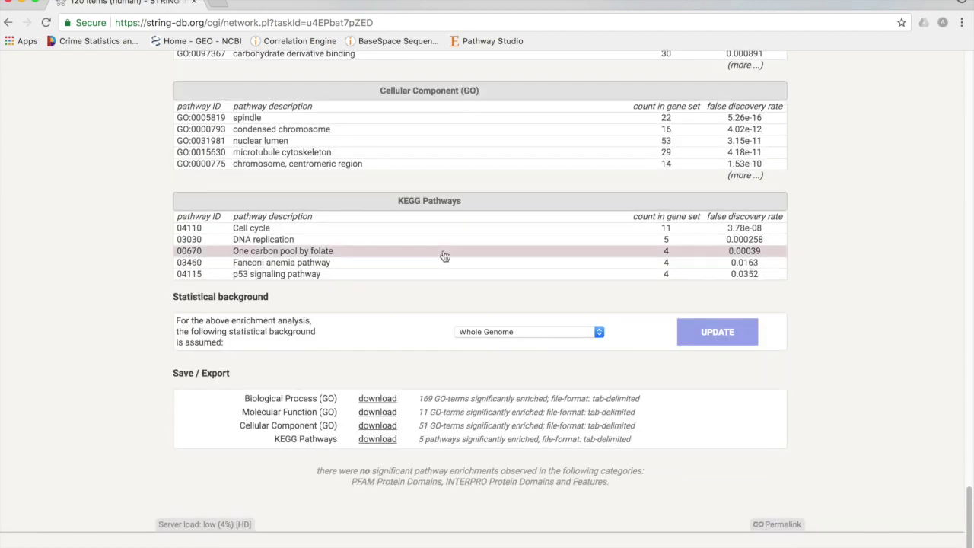
scroll(445, 255, up, 1)
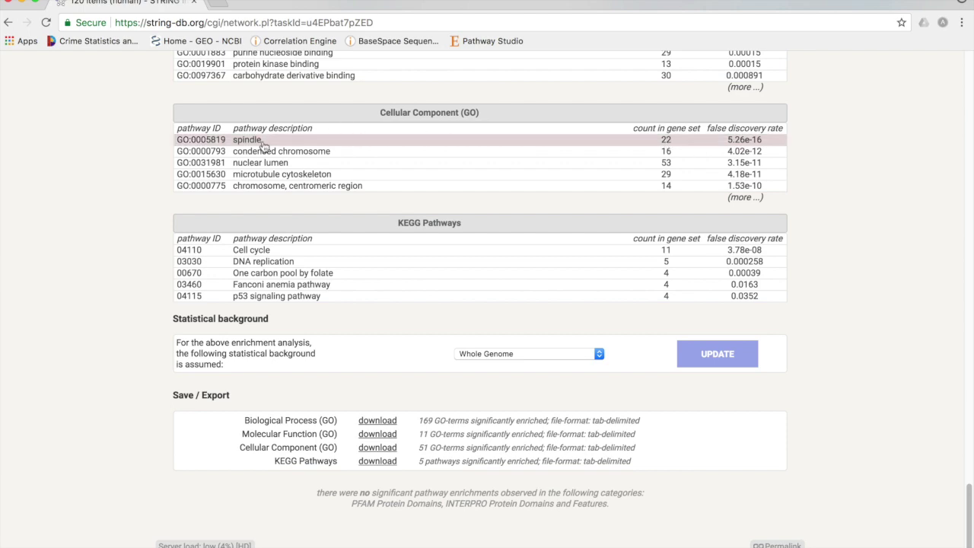
click(742, 198)
scroll(495, 220, down, 1)
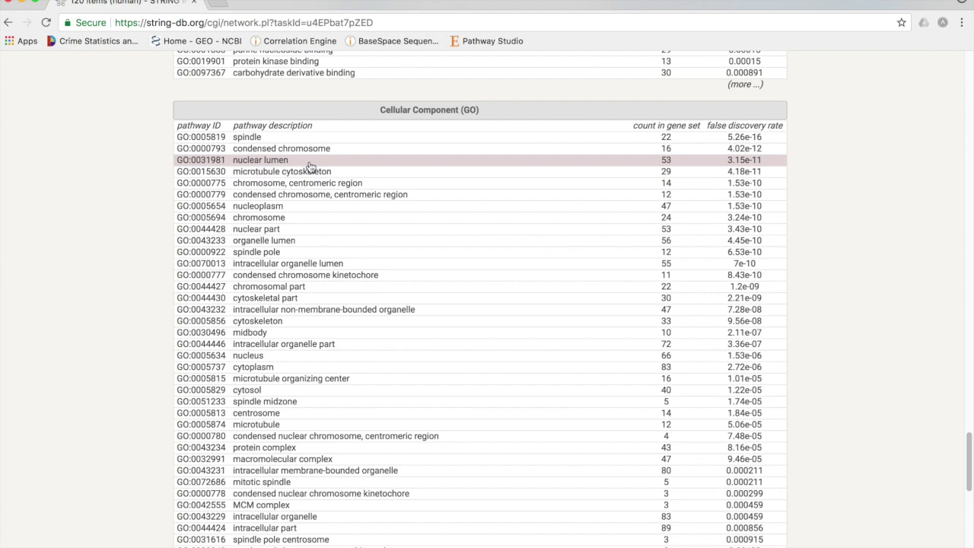
click(310, 166)
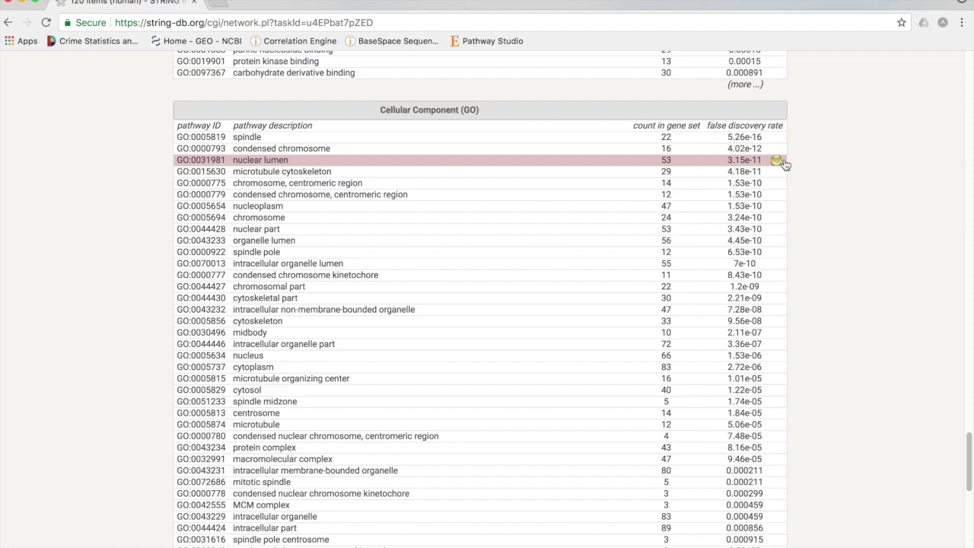
scroll(792, 171, down, 5)
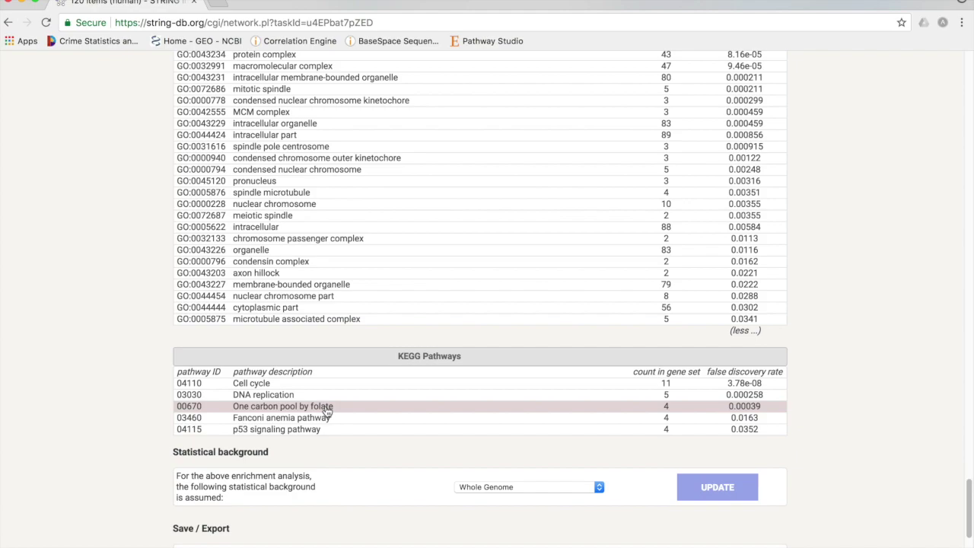
click(326, 409)
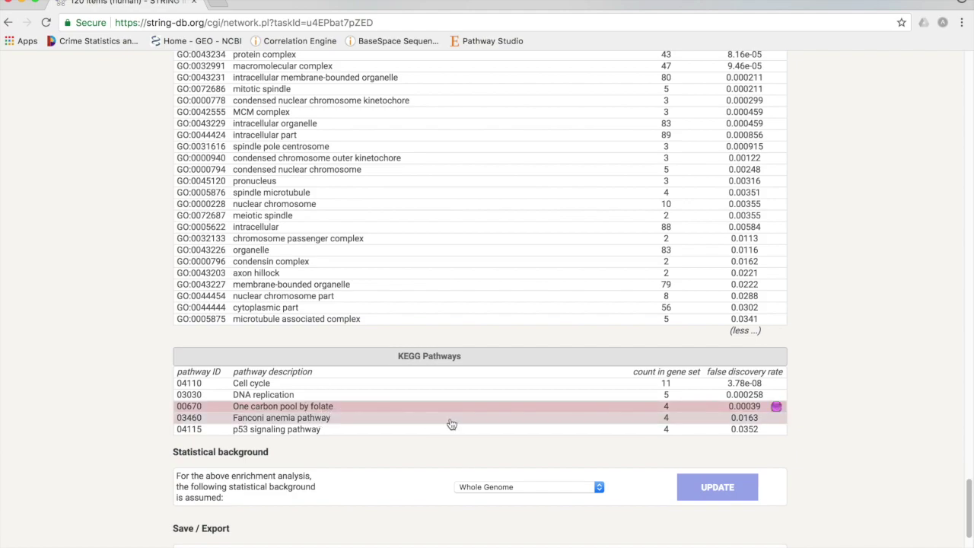
Return to the network and examine which proteins carry the highlighted term colours, in the dense cluster and the smaller group around GART and SHMT2
scroll(450, 422, up, 15)
scroll(460, 436, up, 20)
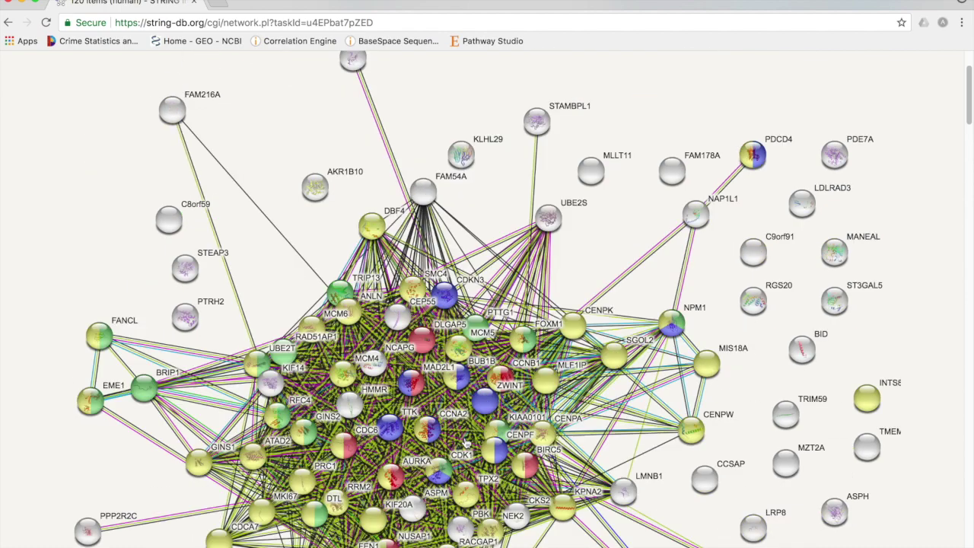
scroll(464, 444, down, 3)
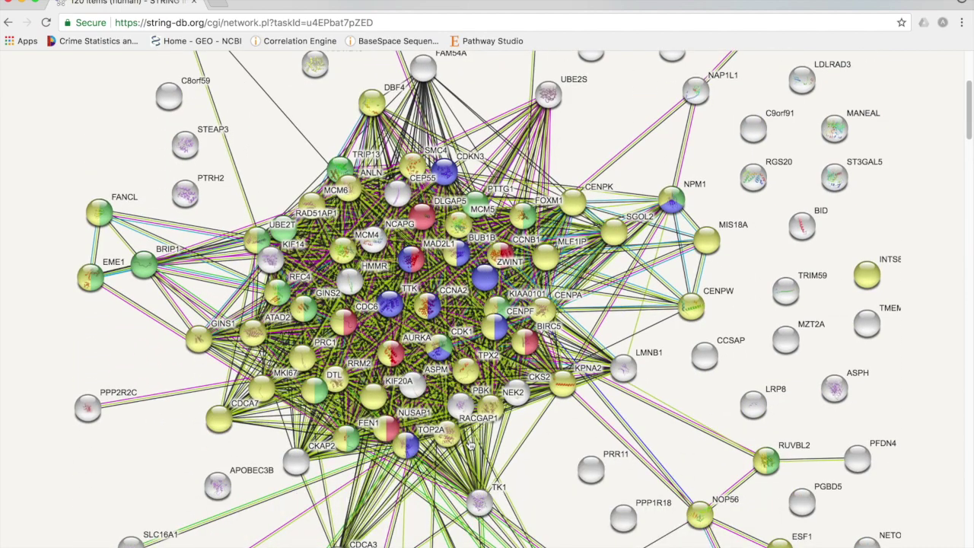
scroll(471, 445, down, 1)
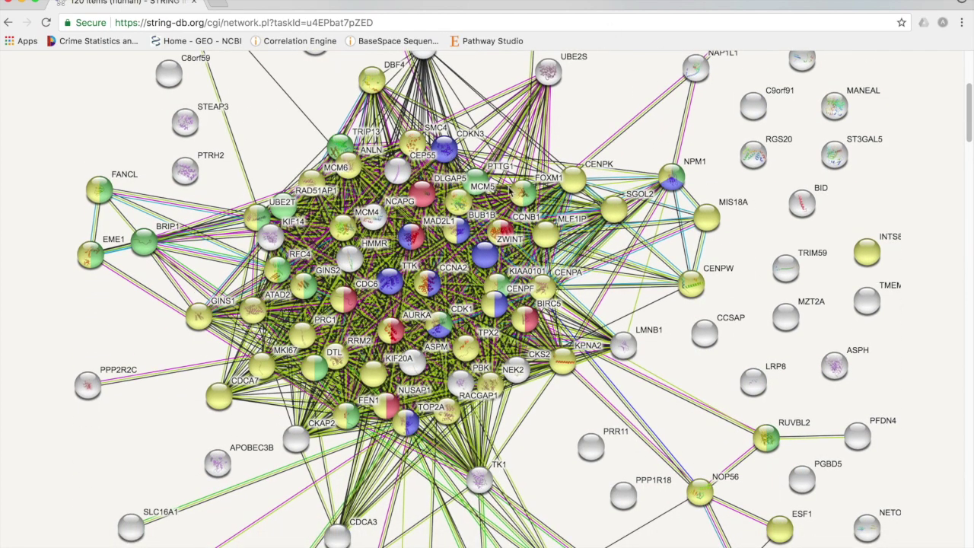
scroll(699, 361, down, 5)
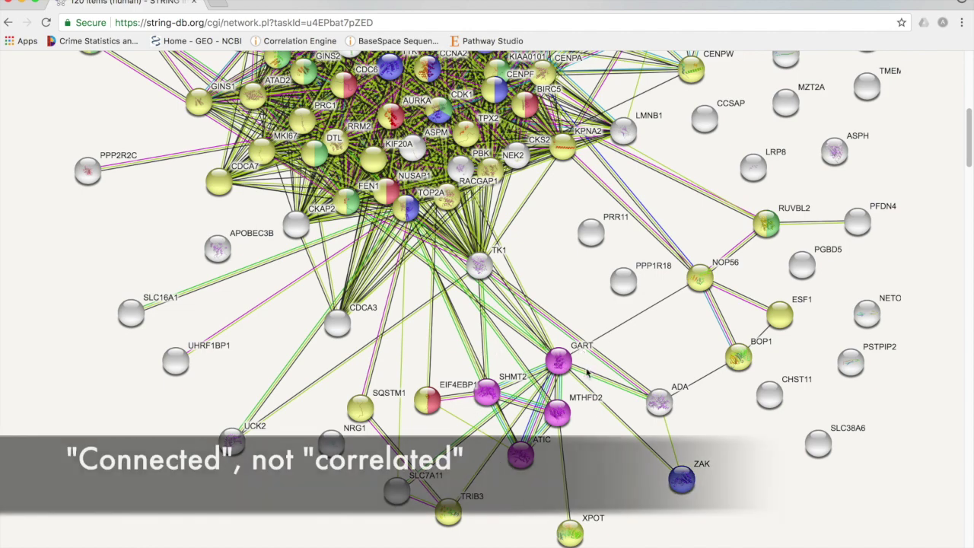
scroll(601, 357, up, 1)
scroll(600, 347, up, 2)
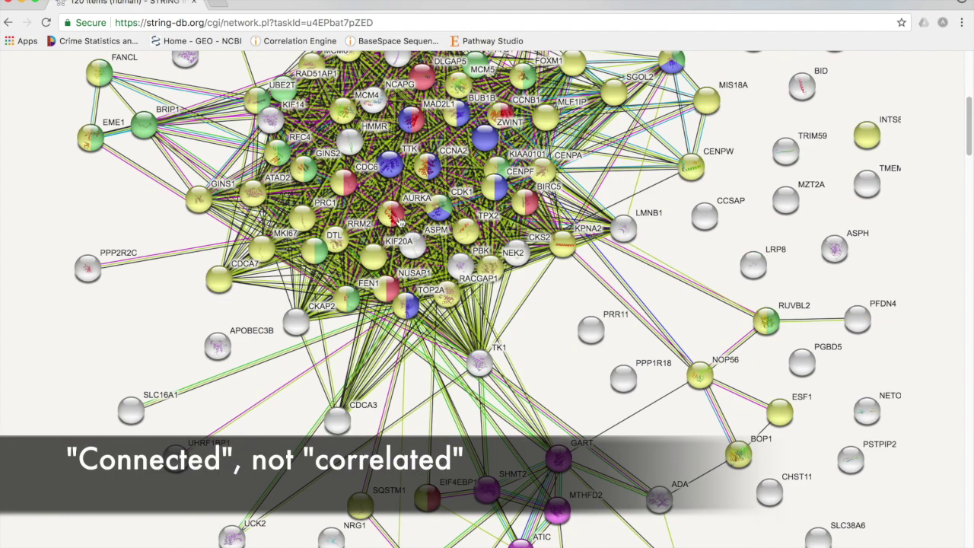
Shift the AURKA and BIRC5 nodes slightly within the dense cluster and view AURKA's protein information
drag(393, 216, 399, 212)
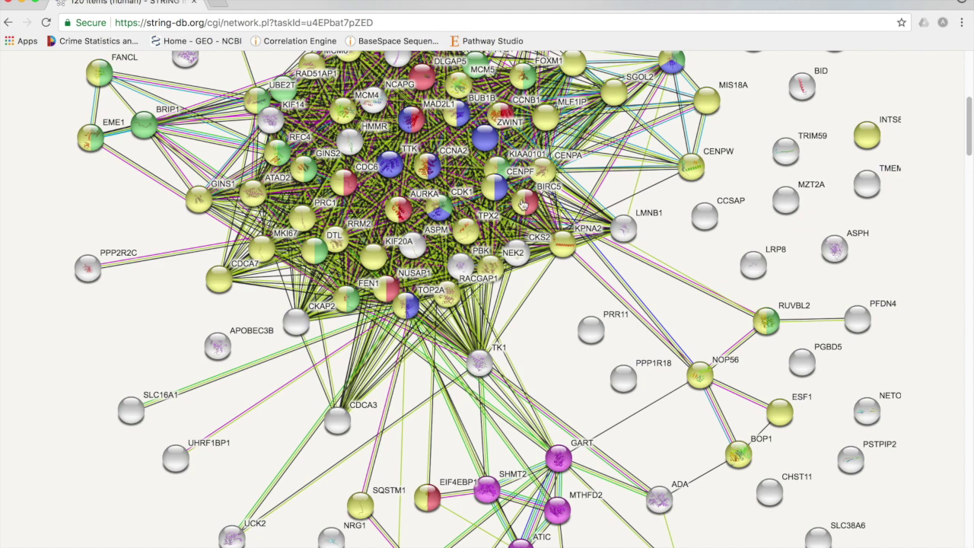
drag(525, 205, 536, 214)
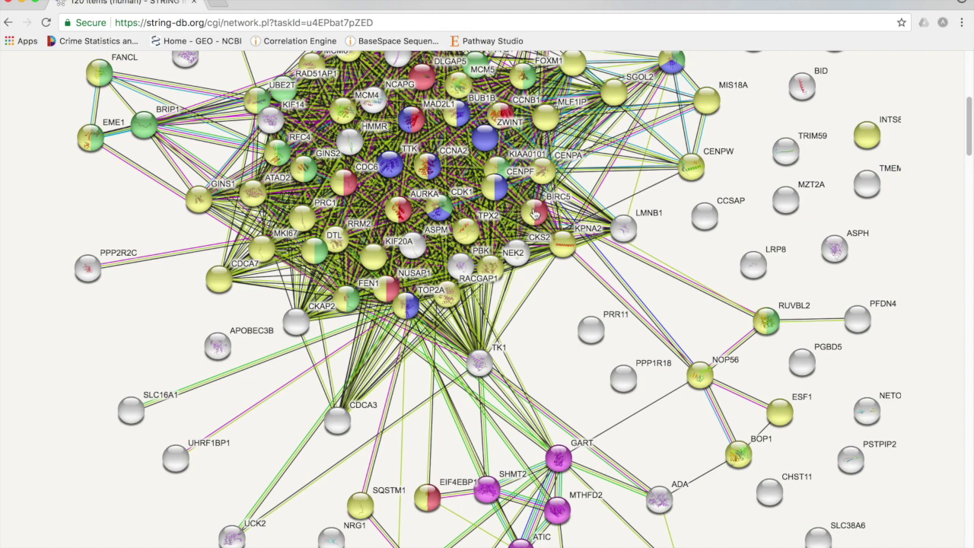
click(427, 198)
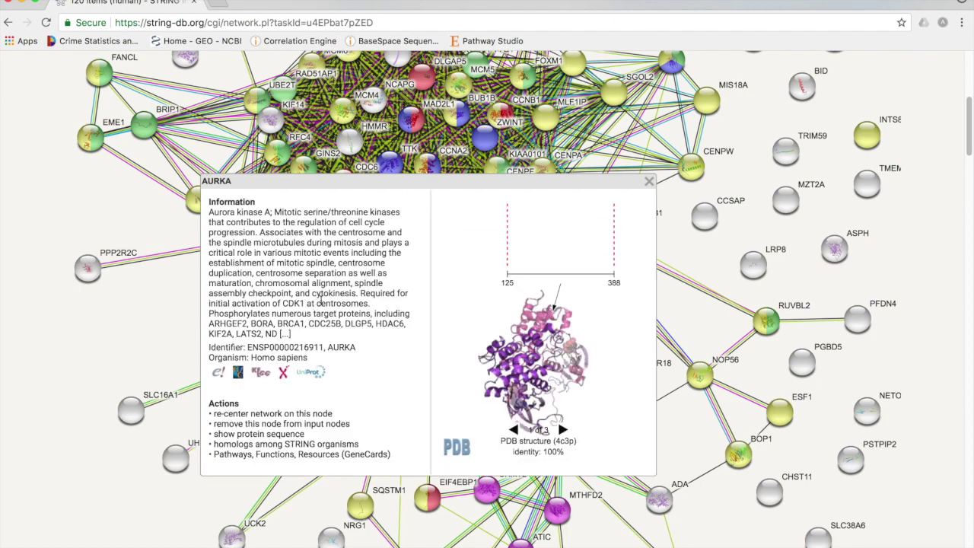
click(649, 183)
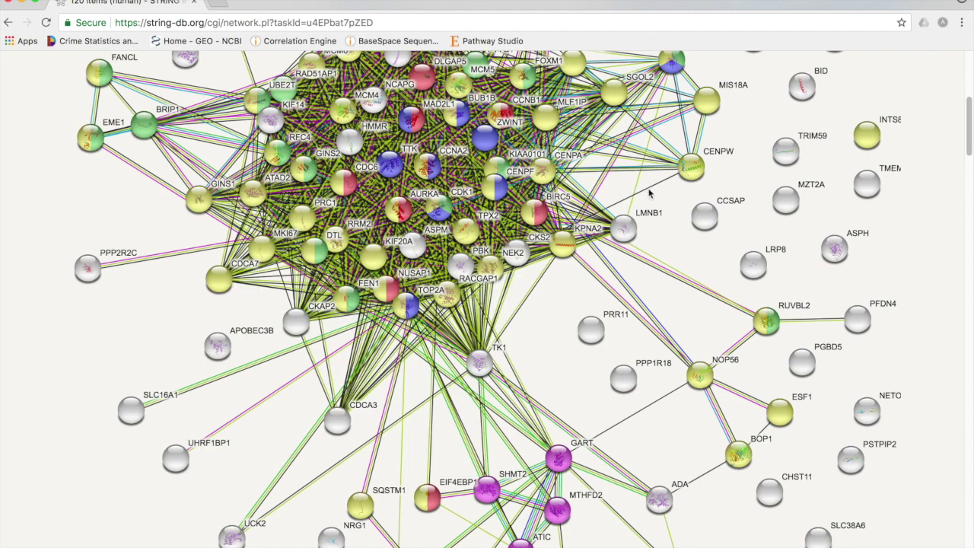
Nudge AURKA slightly and move TOP2A a little lower in the cluster, and view the protein information for CCNA2
scroll(691, 254, up, 3)
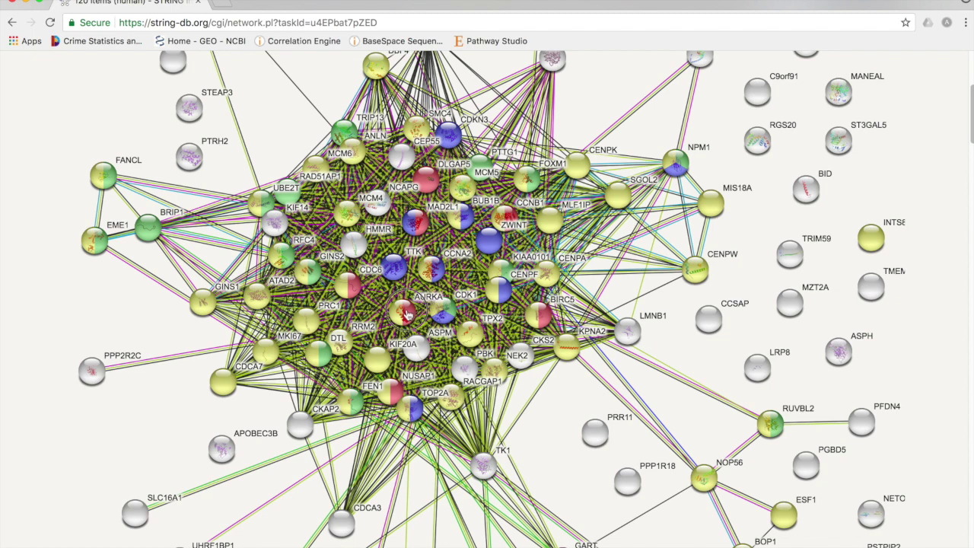
drag(407, 314, 400, 312)
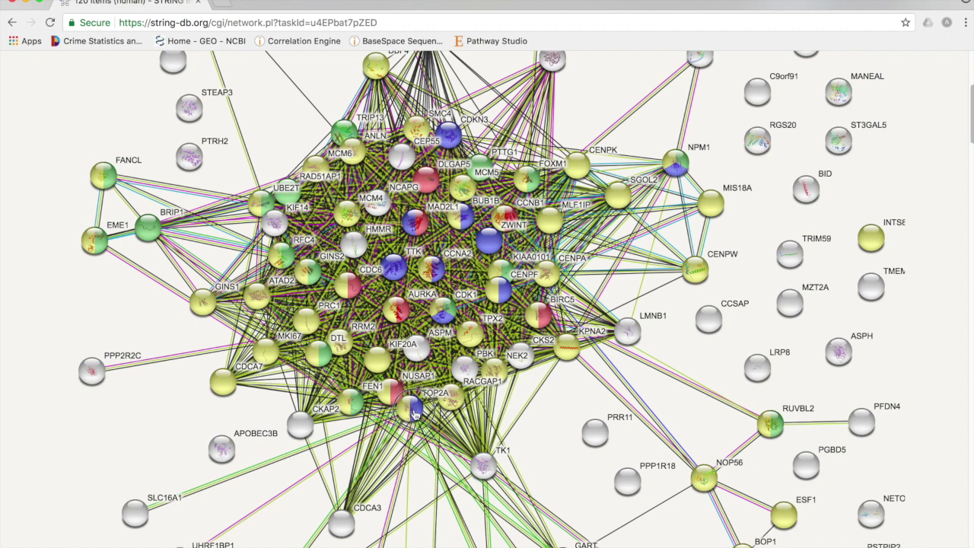
mouse_move(415, 411)
mouse_down()
mouse_move(428, 505)
mouse_move(413, 427)
mouse_up()
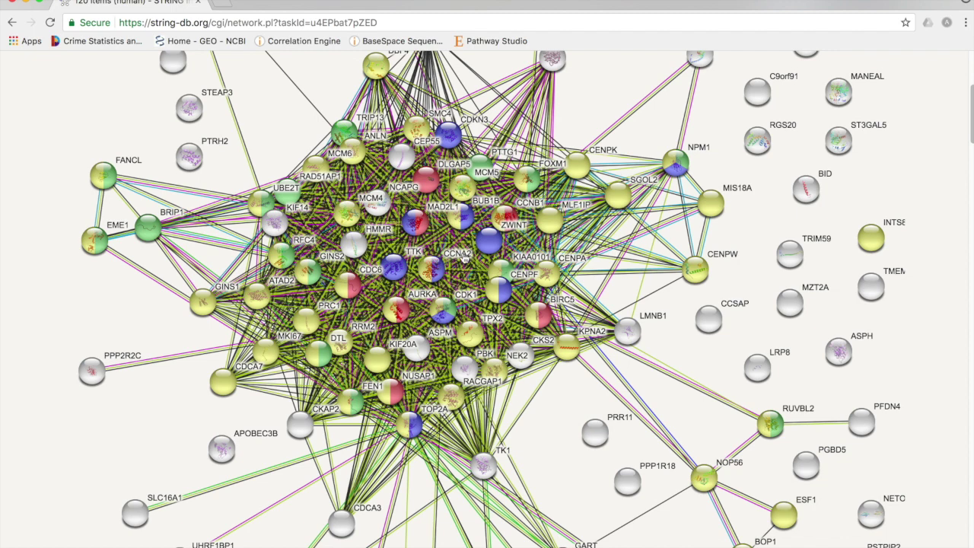
click(464, 257)
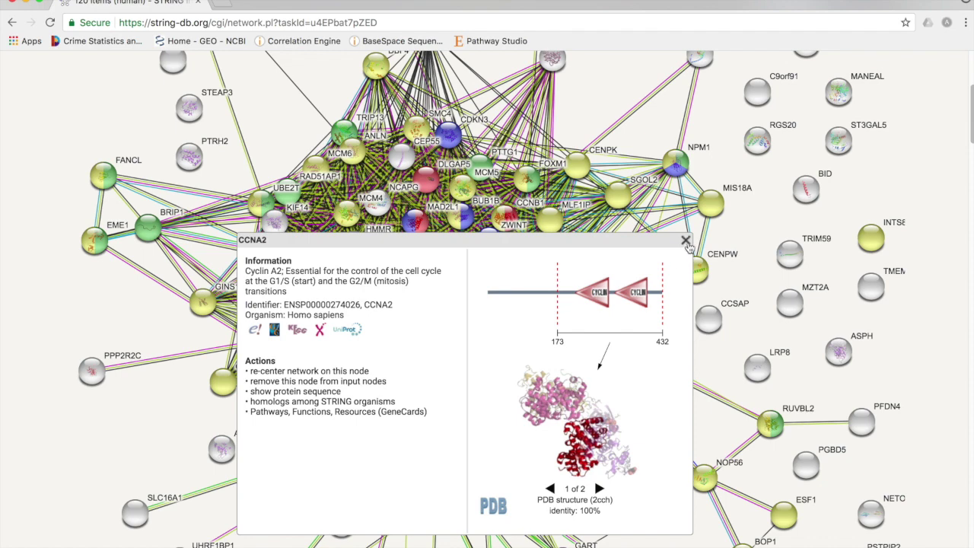
click(684, 241)
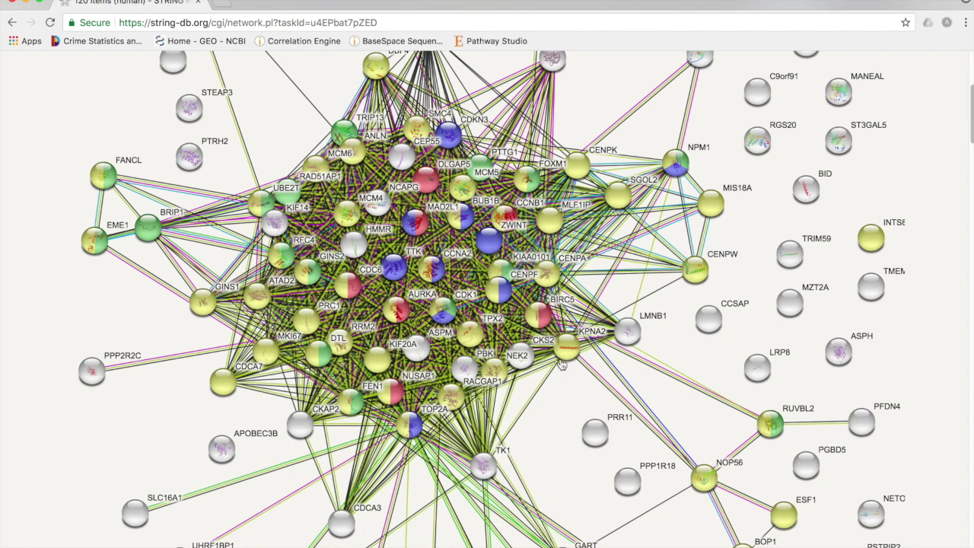